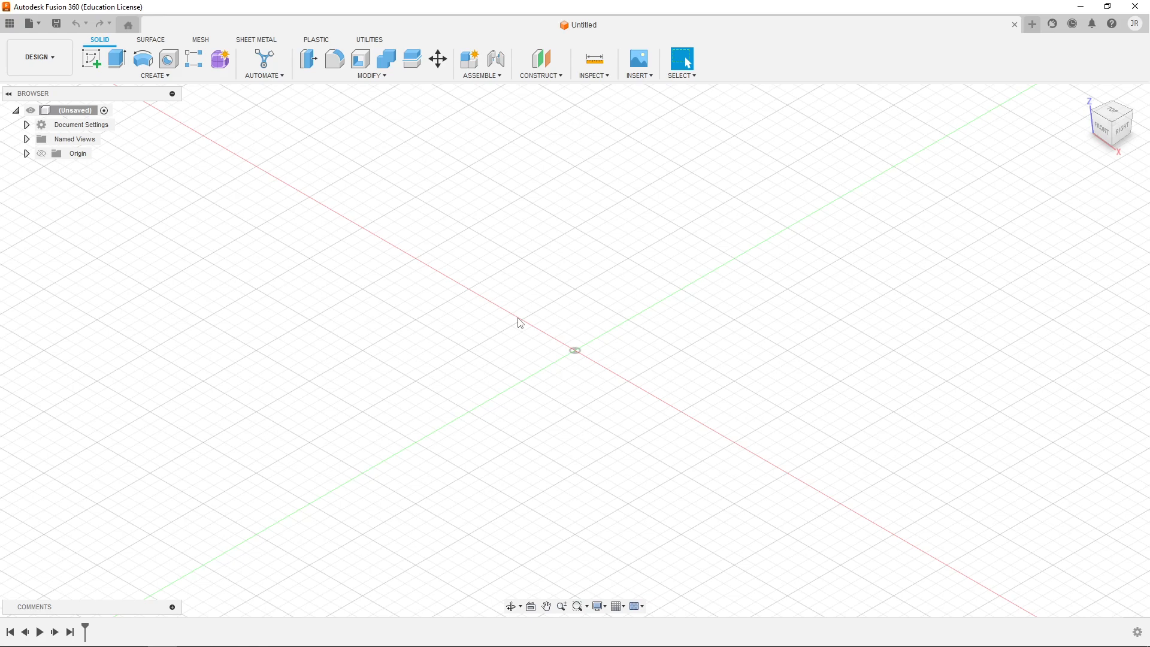
pyautogui.hotkey('alt', 'Tab')
pyautogui.click(10, 24)
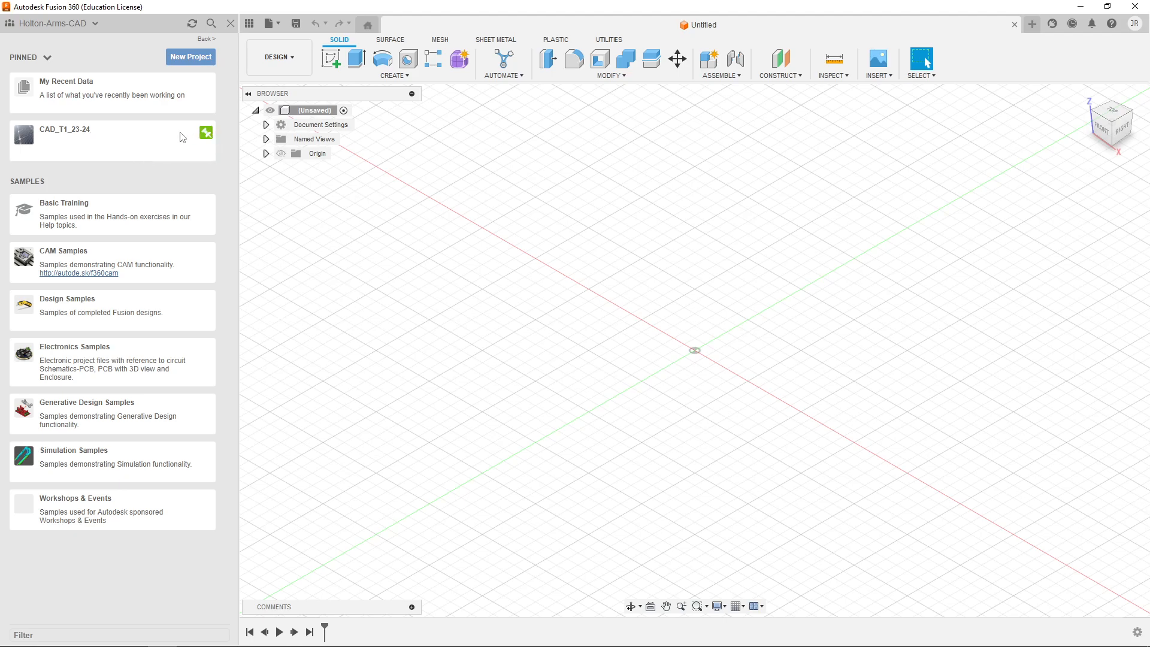
pyautogui.click(230, 24)
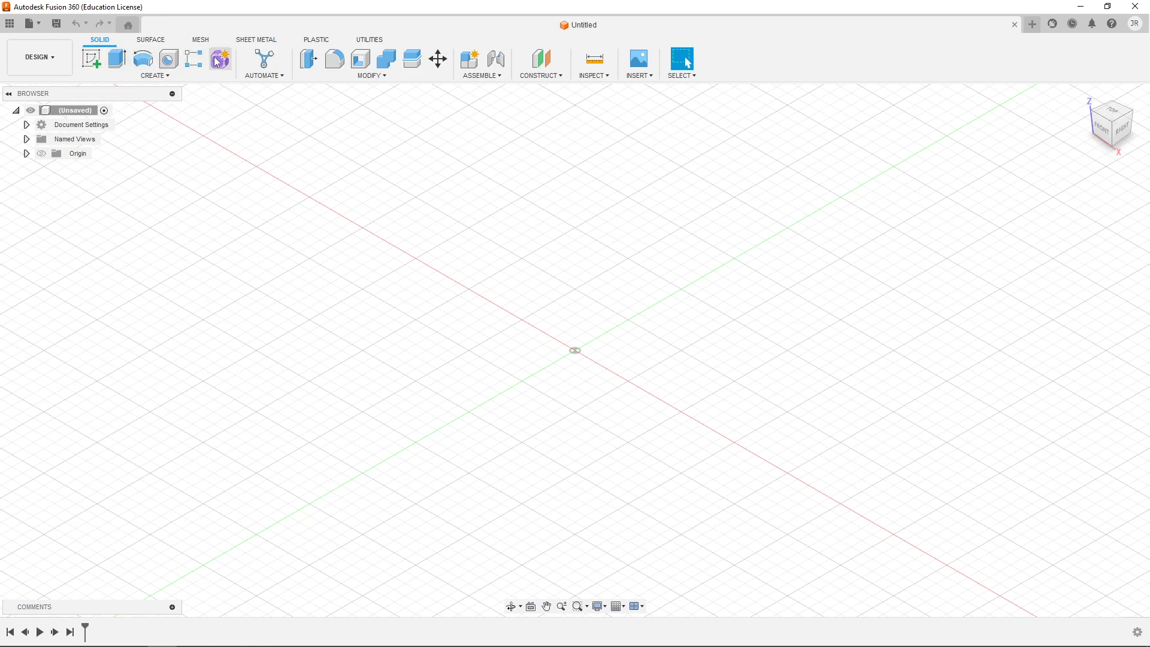
pyautogui.click(156, 76)
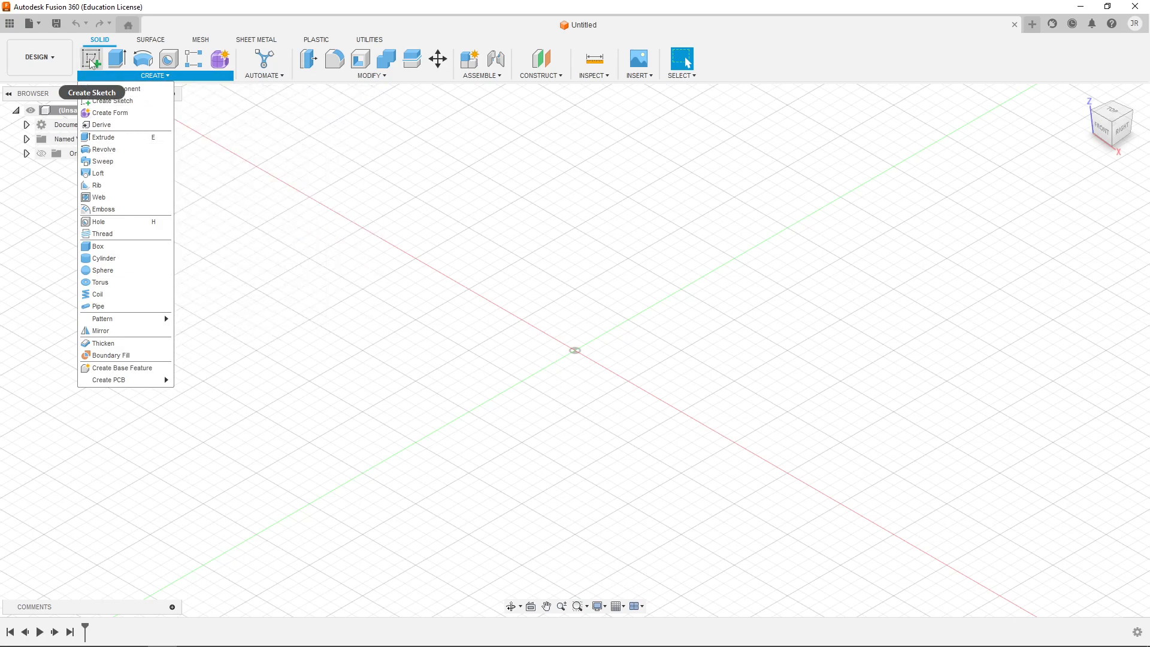
pyautogui.click(215, 100)
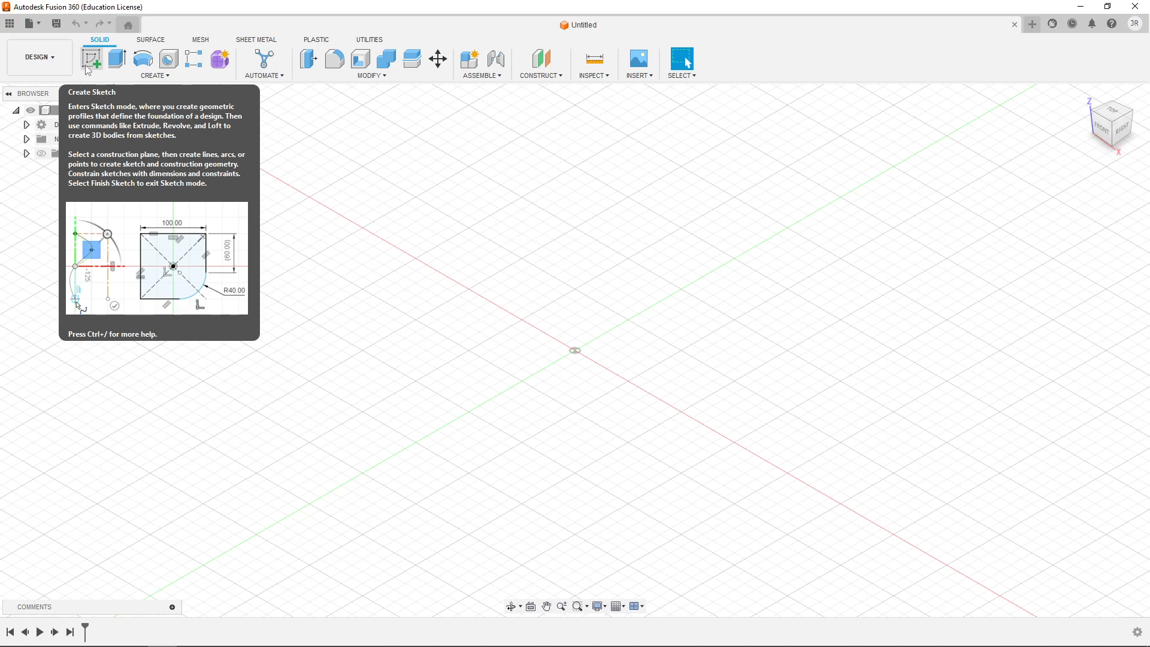
# - Create a new sketch on the vertical YZ plane through the origin
pyautogui.click(96, 62)
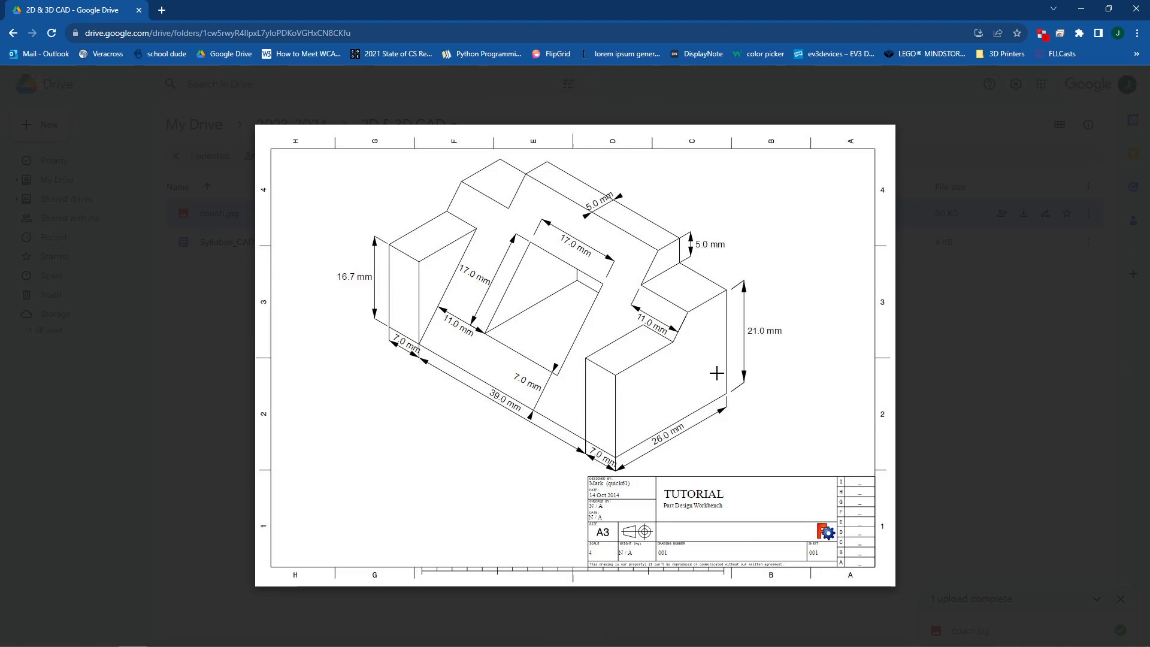
pyautogui.hotkey('alt', 'Tab')
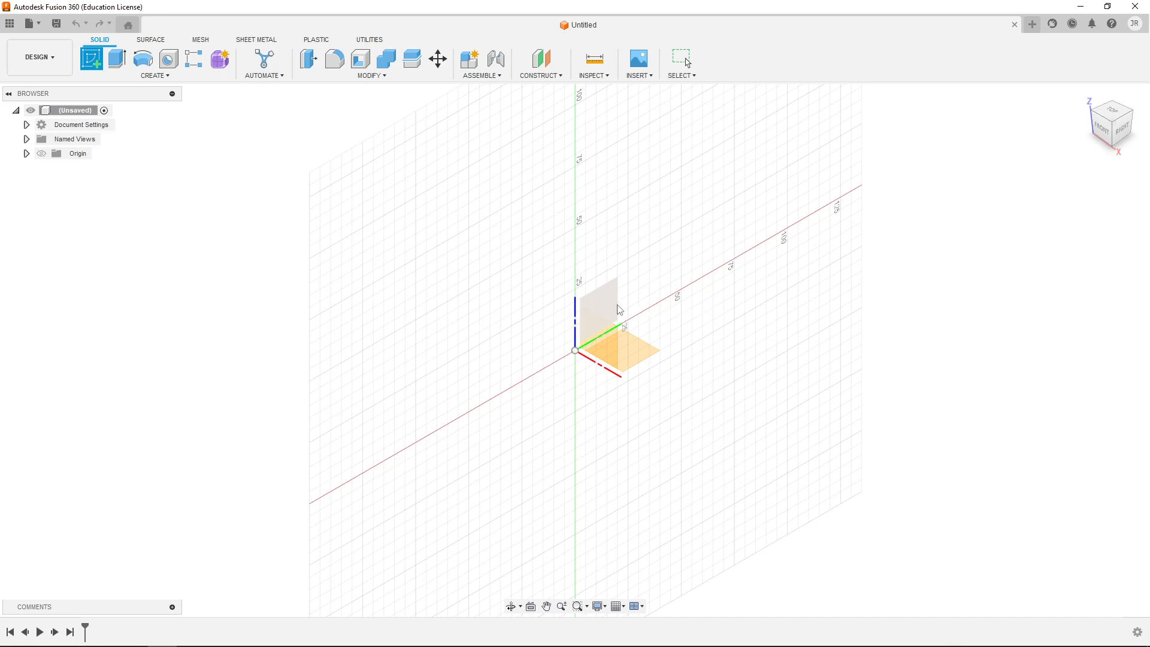
pyautogui.click(613, 309)
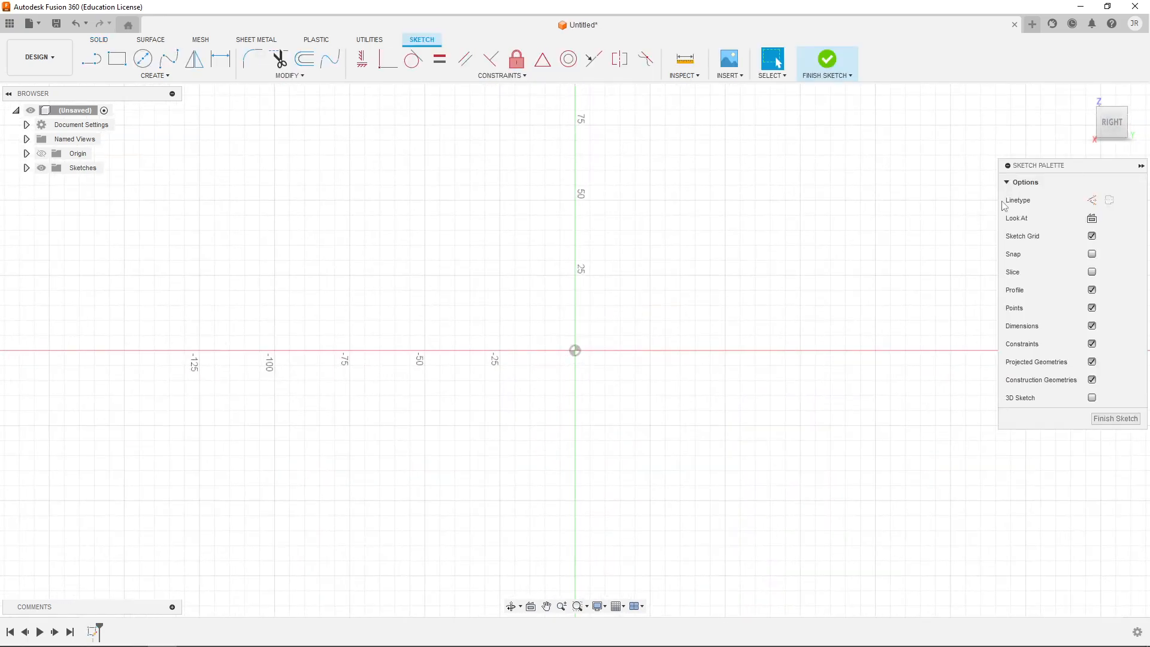
pyautogui.moveTo(1087, 112)
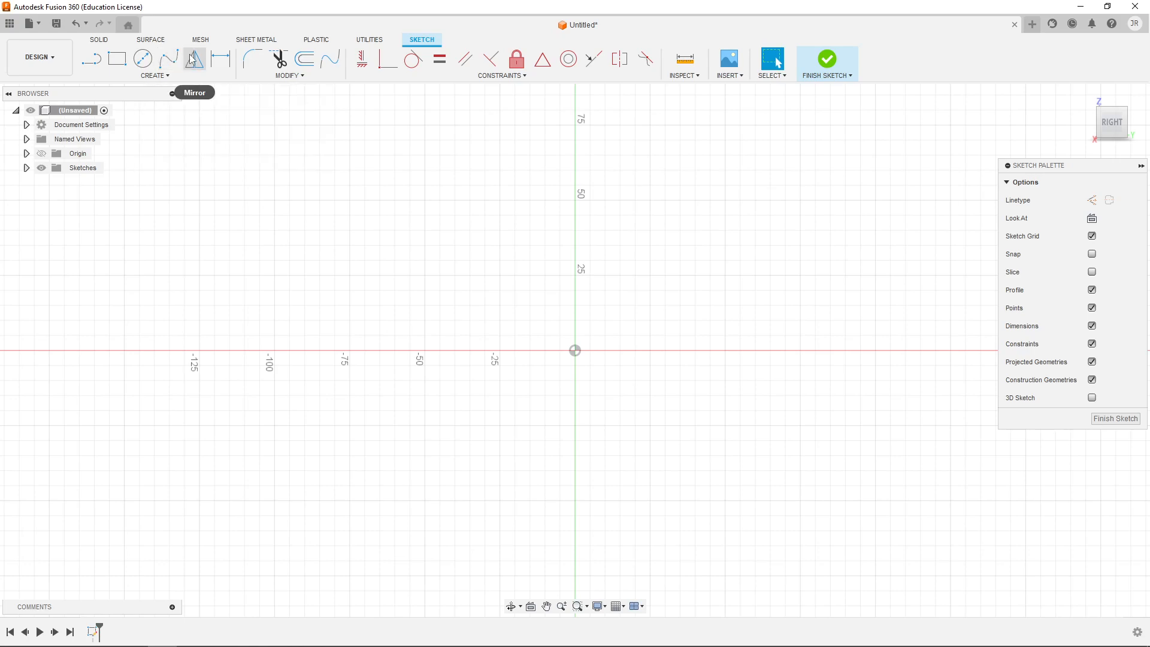
pyautogui.click(155, 75)
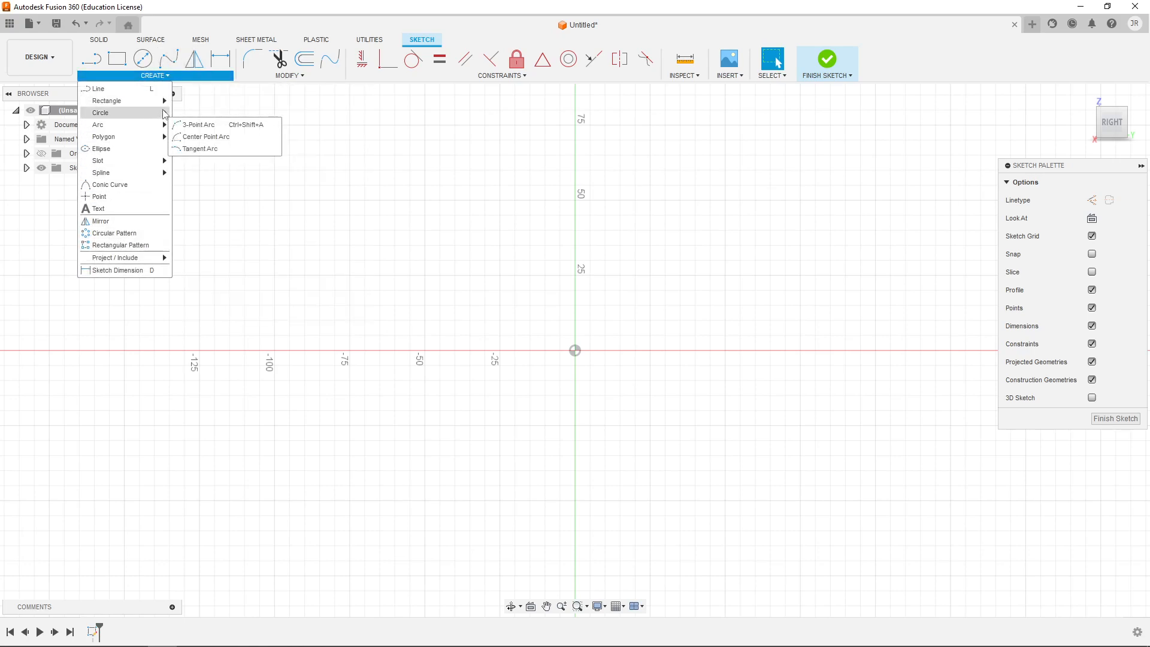
pyautogui.moveTo(165, 105)
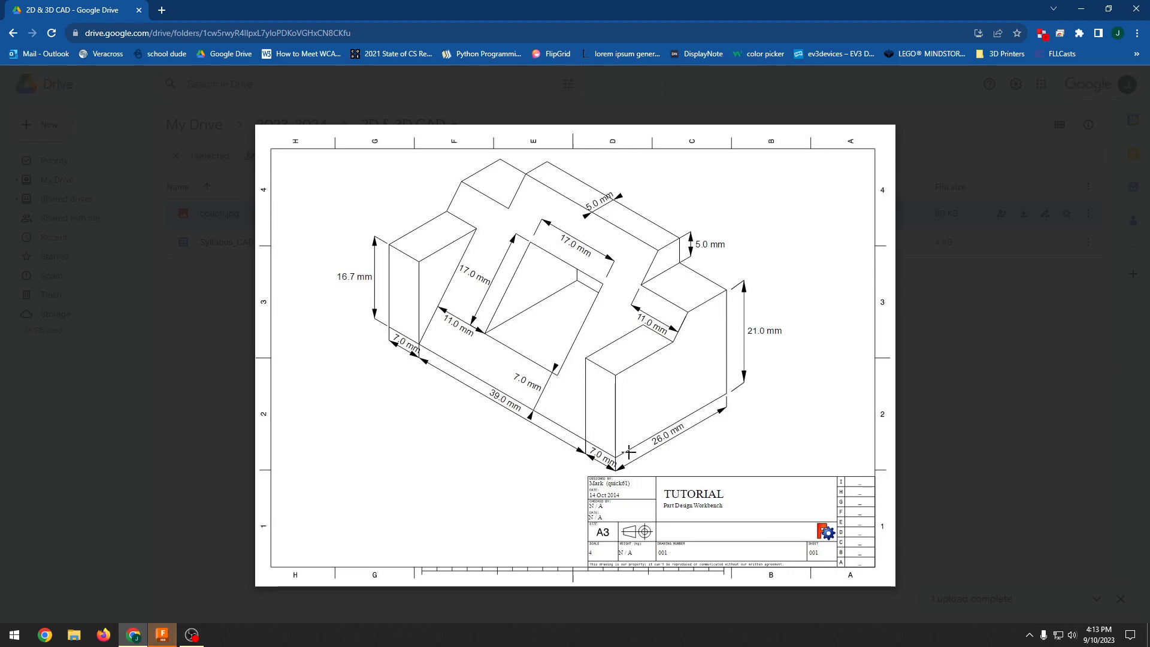
pyautogui.hotkey('alt', 'Tab')
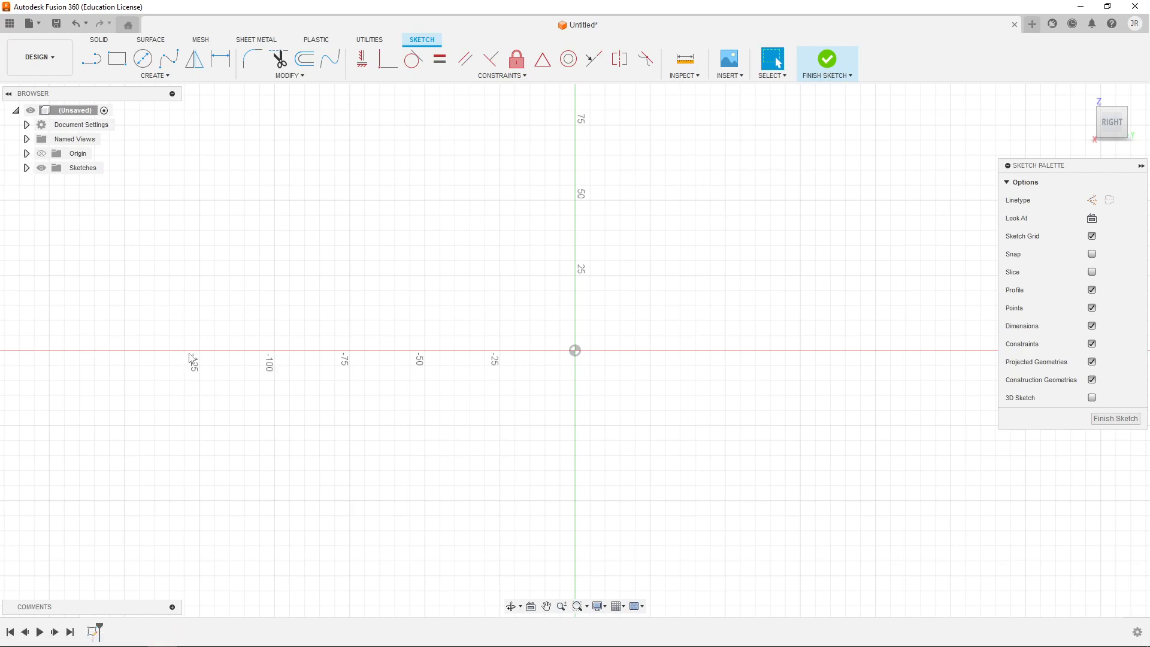
# - Draw a closed four-line profile from the origin with a base about 77 mm, perpendicular side about 62 mm, short top edge and slanted closing edge
pyautogui.click(93, 61)
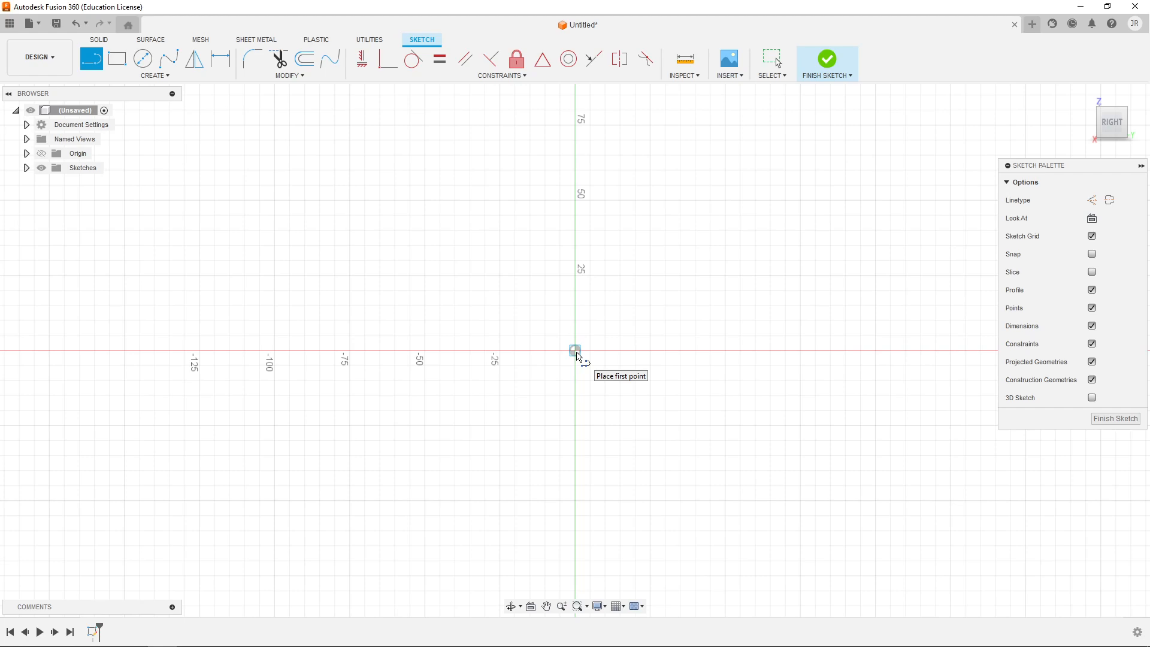
pyautogui.click(576, 352)
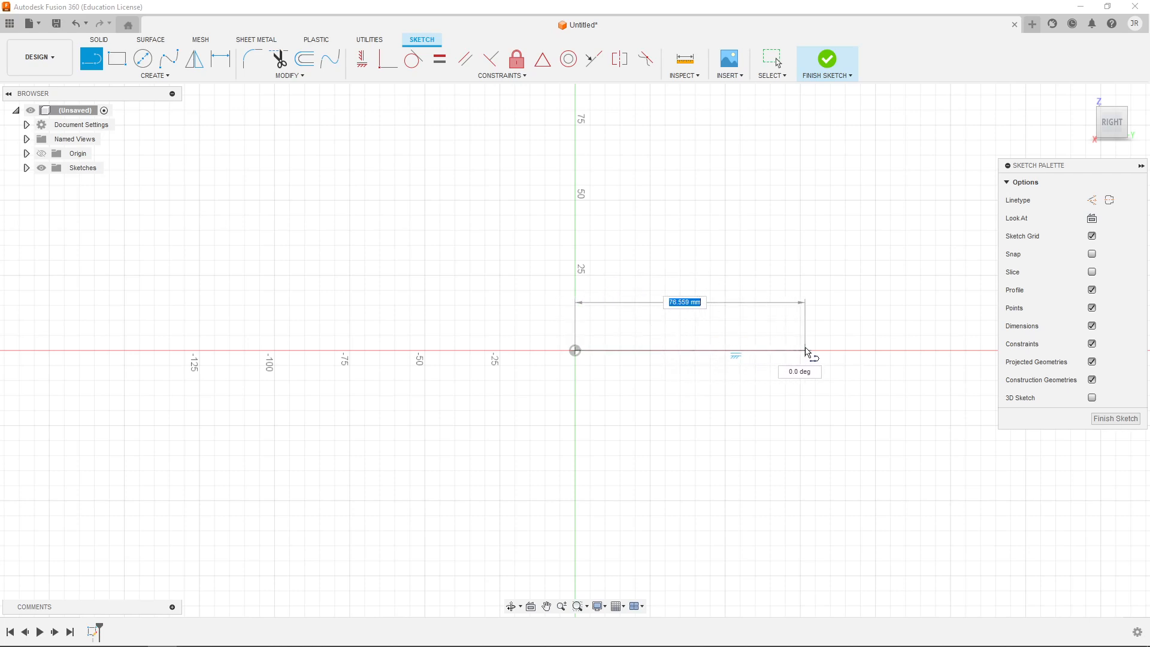
pyautogui.click(805, 351)
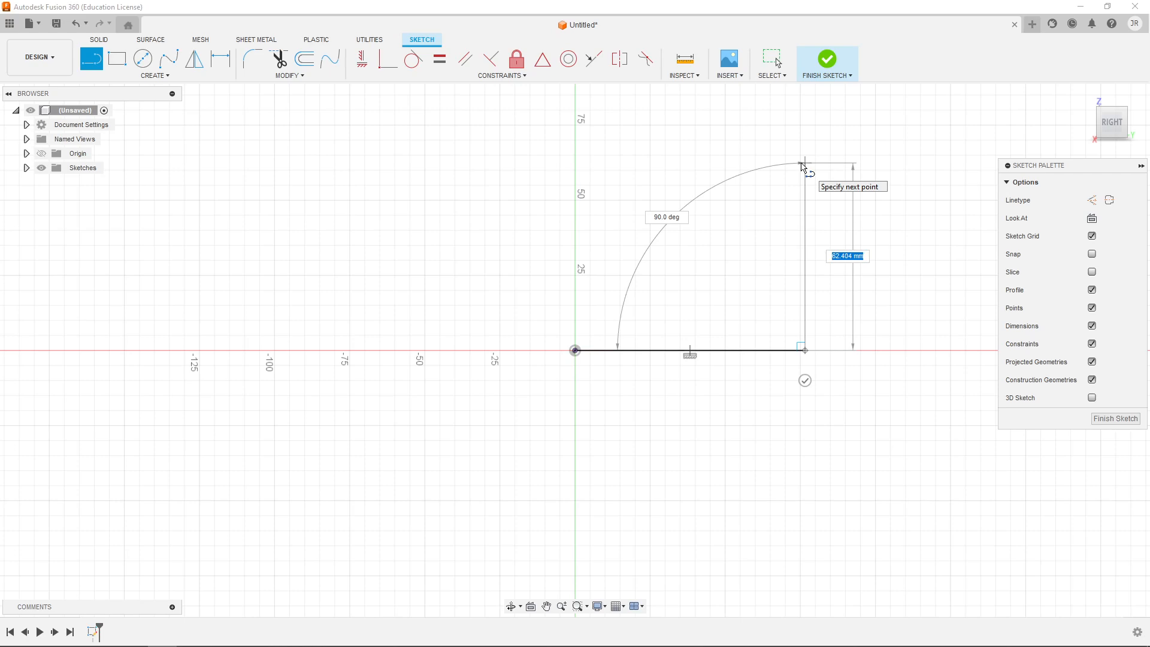
pyautogui.click(802, 163)
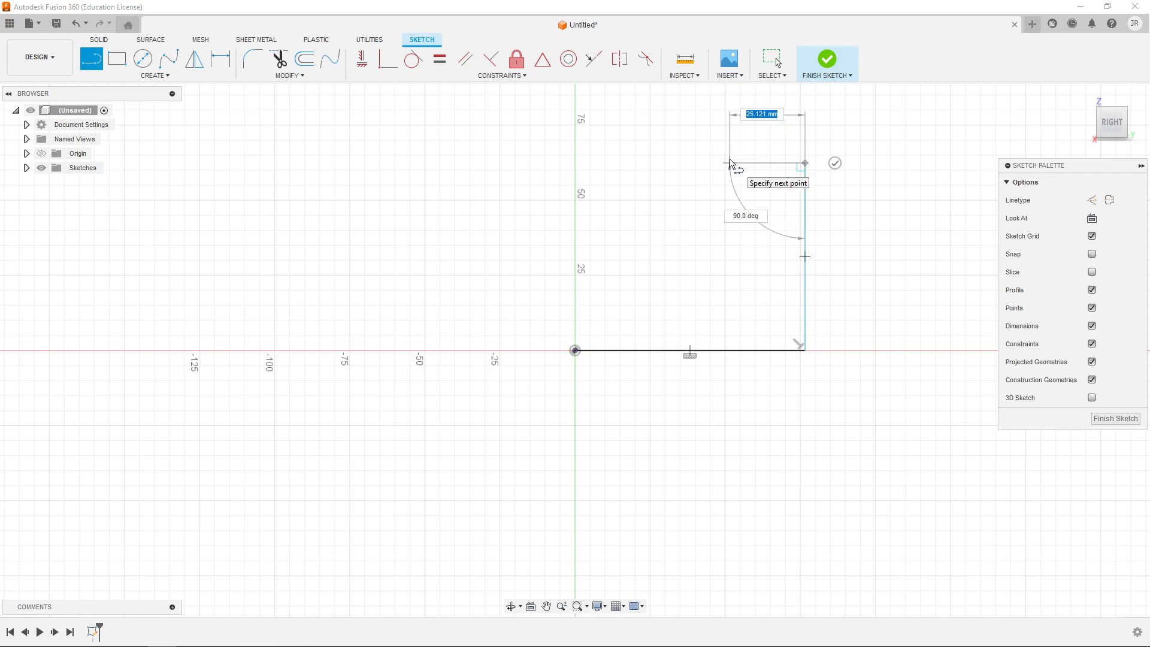
pyautogui.hotkey('alt', 'Tab')
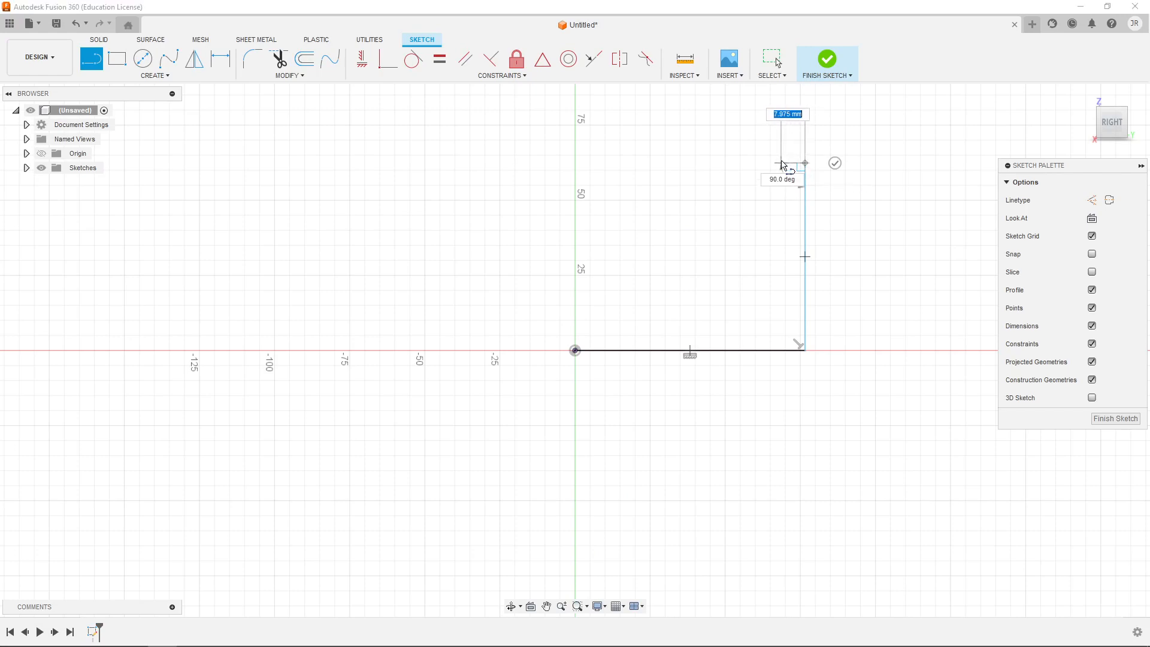
pyautogui.click(759, 163)
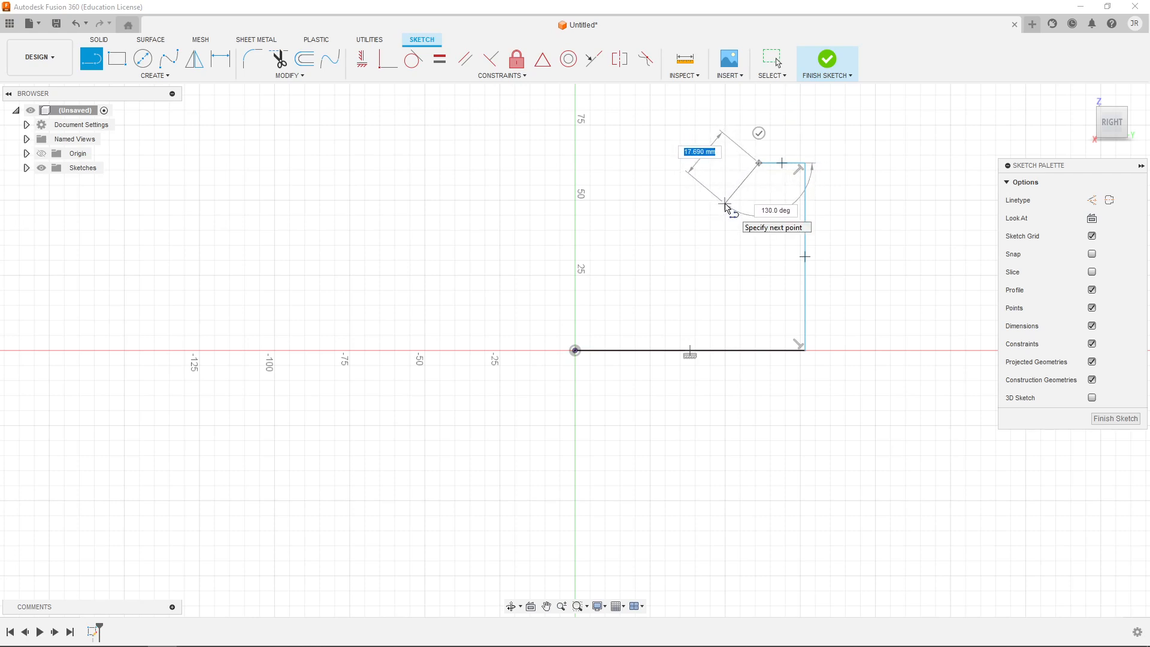
pyautogui.hotkey('alt', 'Tab')
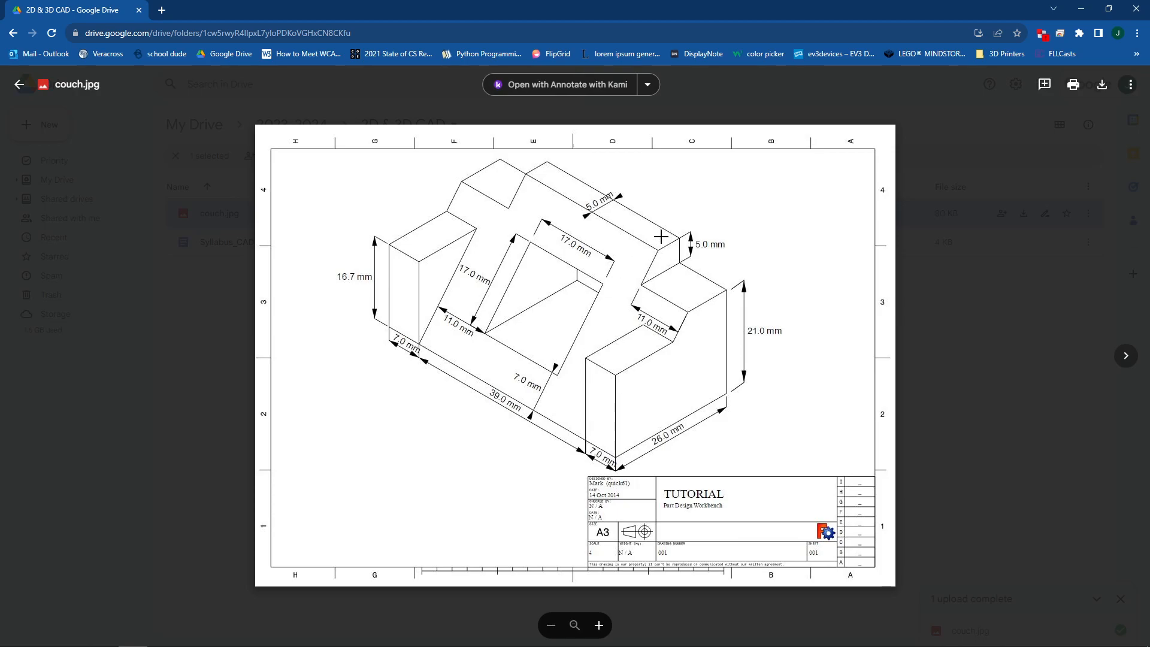
pyautogui.hotkey('alt', 'Tab')
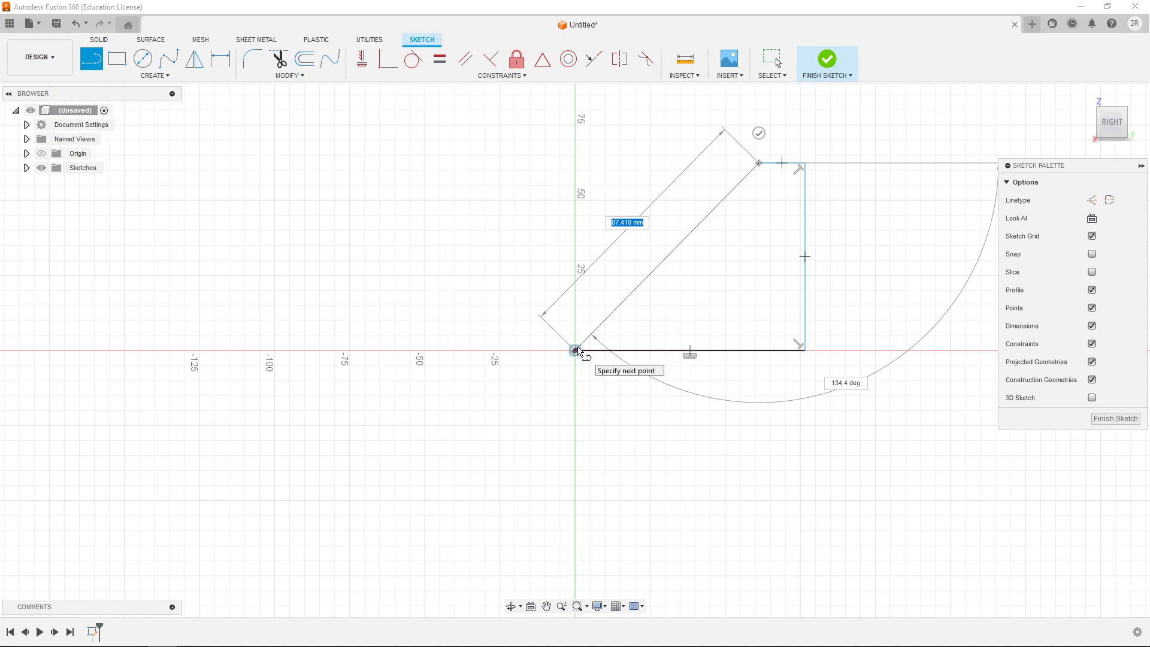
pyautogui.click(576, 350)
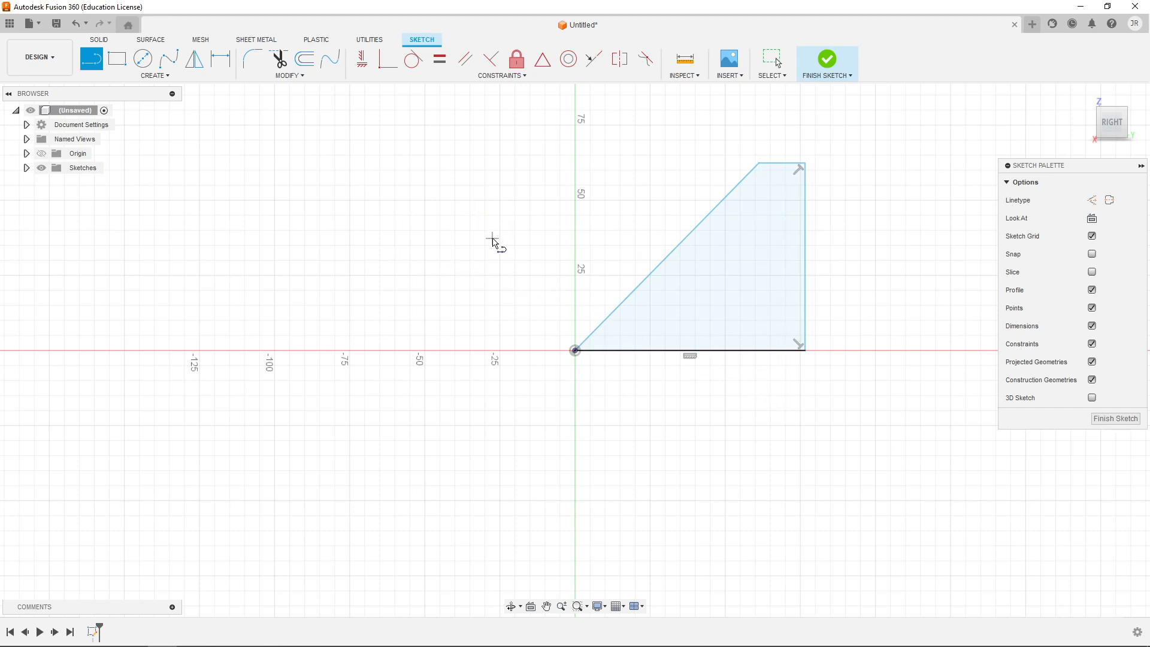
pyautogui.press('Escape')
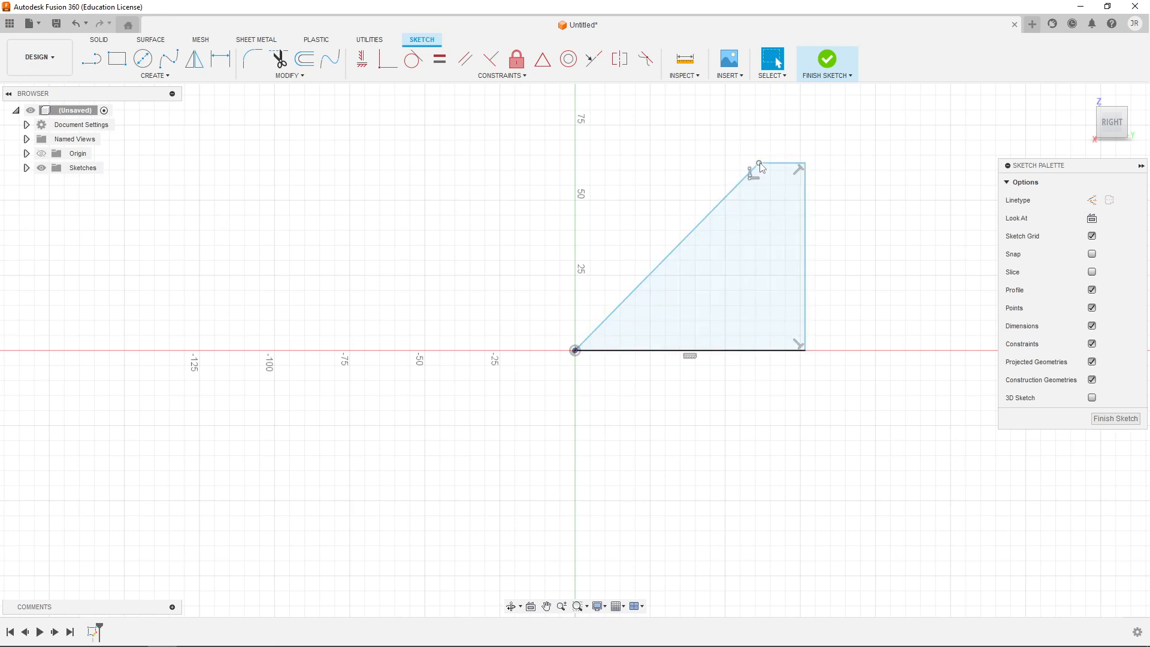
# - Reshape the undimensioned profile by moving its corner points, bringing the base to about 67 mm long and the top edge to about 59 mm high
pyautogui.moveTo(760, 167)
pyautogui.mouseDown()
pyautogui.moveTo(699, 261)
pyautogui.moveTo(645, 289)
pyautogui.moveTo(779, 282)
pyautogui.moveTo(664, 204)
pyautogui.moveTo(727, 235)
pyautogui.moveTo(735, 174)
pyautogui.moveTo(726, 173)
pyautogui.moveTo(752, 162)
pyautogui.mouseUp()
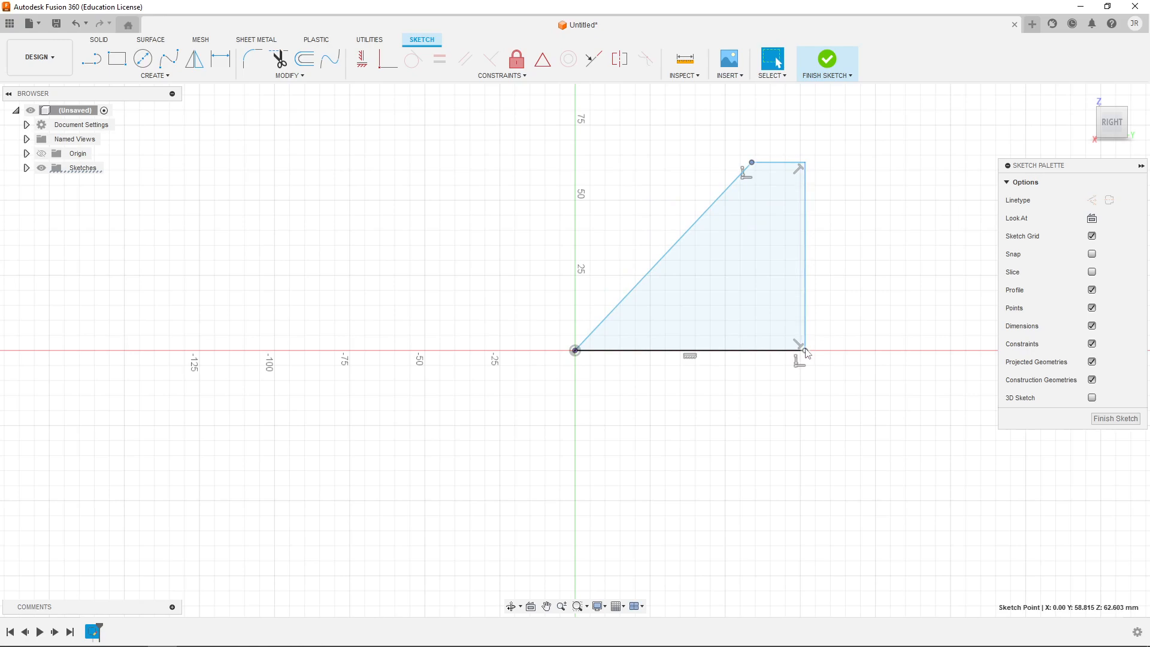
pyautogui.moveTo(806, 352)
pyautogui.mouseDown()
pyautogui.moveTo(870, 351)
pyautogui.moveTo(731, 360)
pyautogui.moveTo(839, 351)
pyautogui.moveTo(828, 501)
pyautogui.moveTo(821, 405)
pyautogui.moveTo(837, 235)
pyautogui.mouseUp()
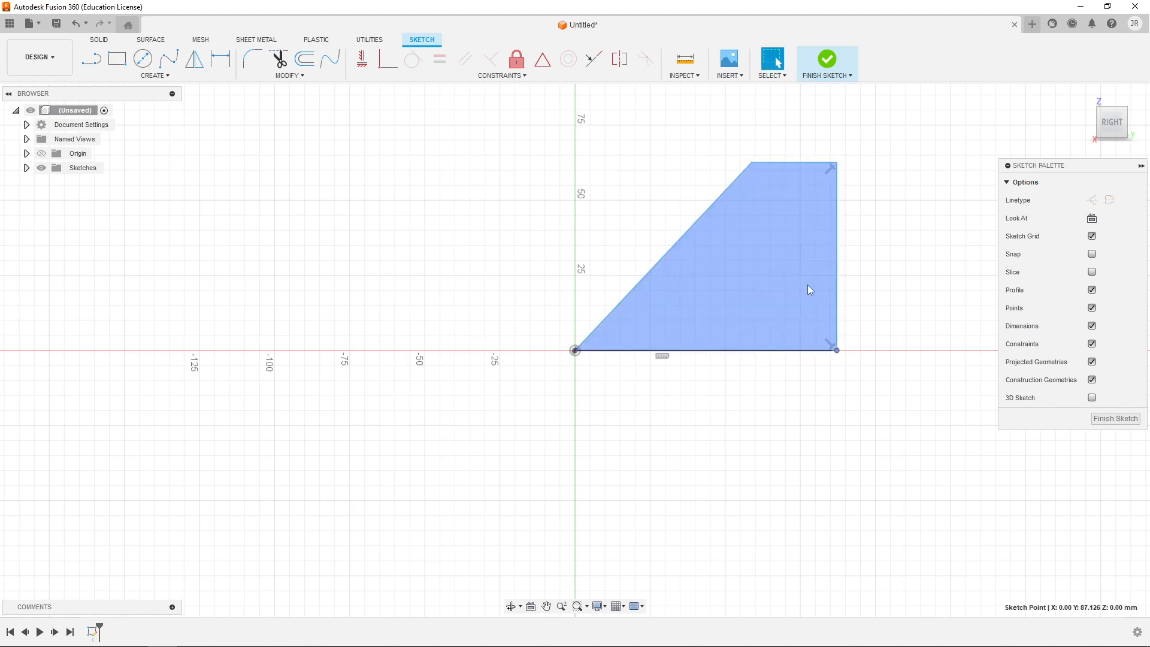
pyautogui.click(881, 252)
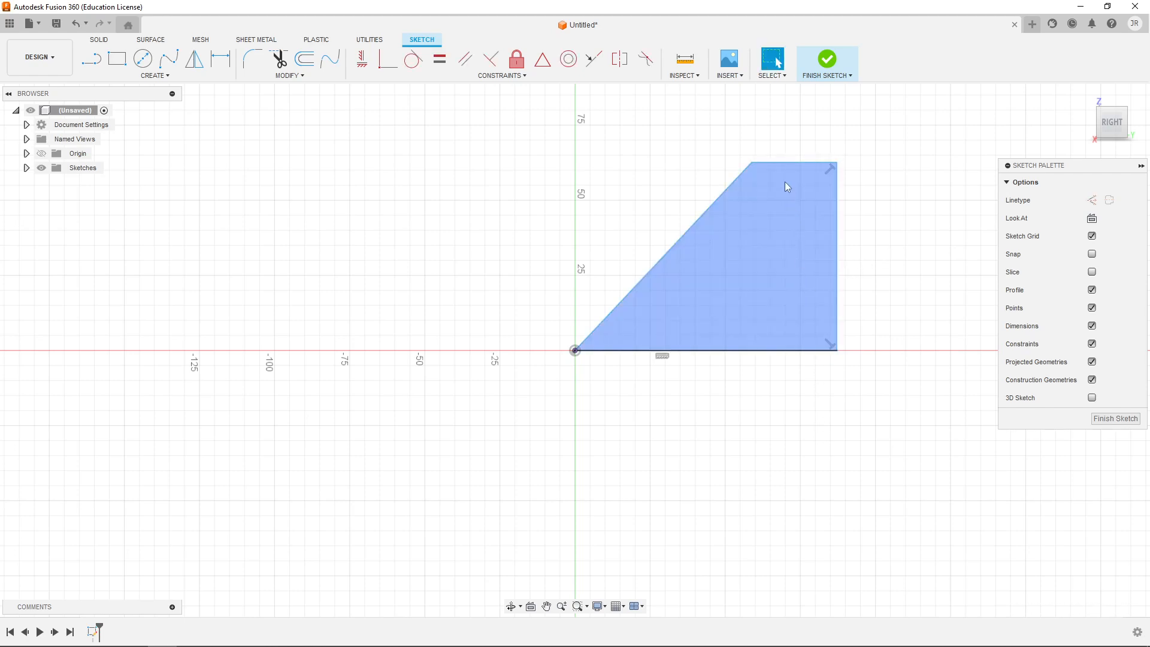
pyautogui.moveTo(837, 166); pyautogui.dragTo(790, 165)
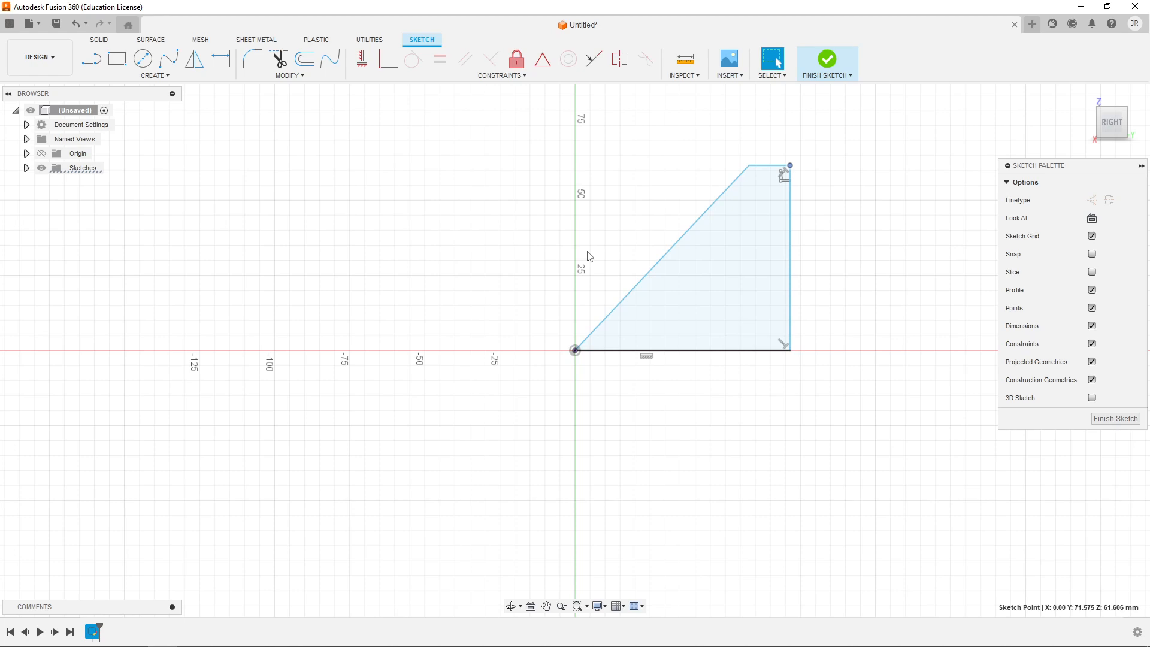
pyautogui.moveTo(790, 166); pyautogui.dragTo(824, 163)
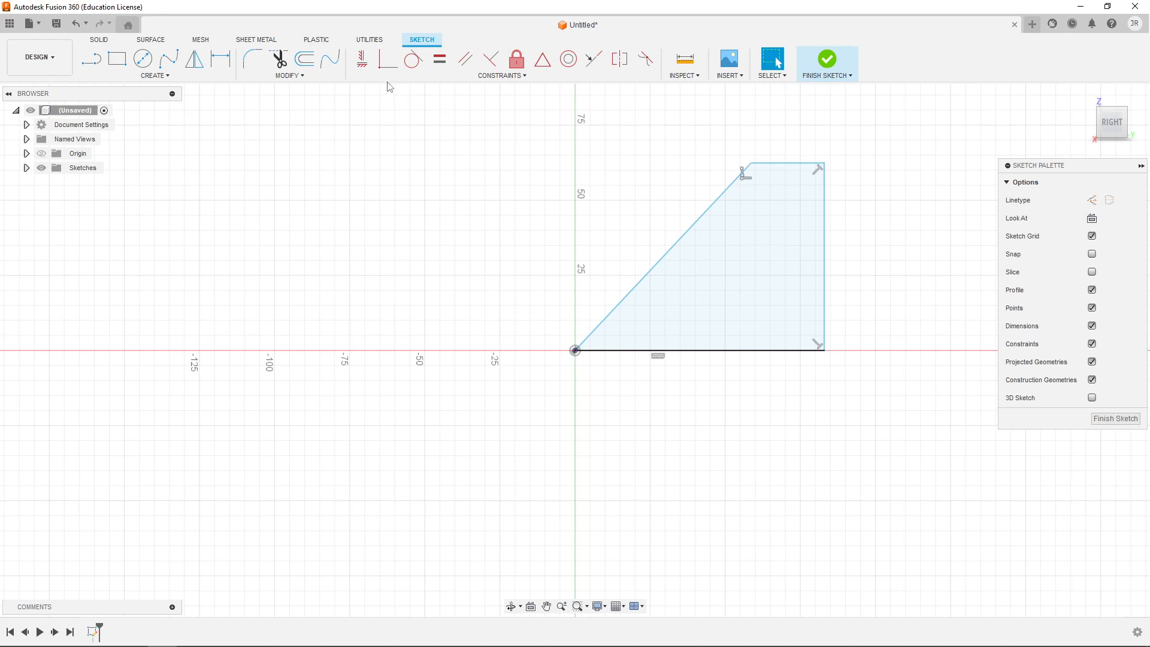
pyautogui.click(385, 63)
pyautogui.moveTo(752, 167)
pyautogui.mouseDown()
pyautogui.moveTo(638, 154)
pyautogui.moveTo(642, 261)
pyautogui.moveTo(755, 174)
pyautogui.mouseUp()
pyautogui.click(786, 217)
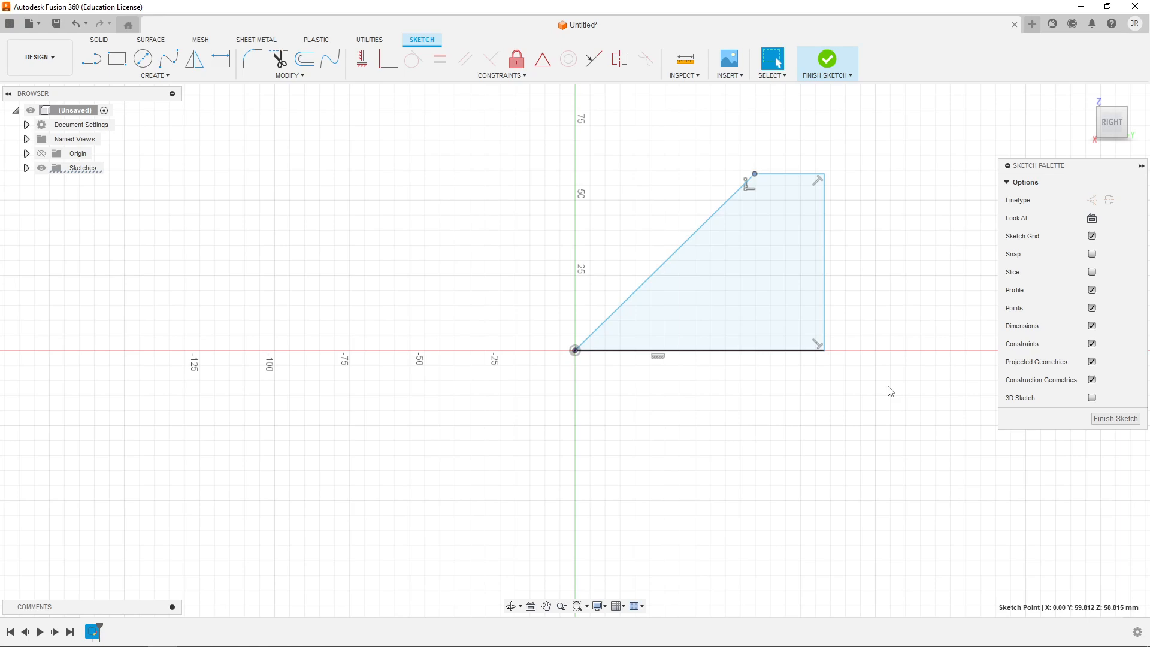
pyautogui.hotkey('alt', 'Tab')
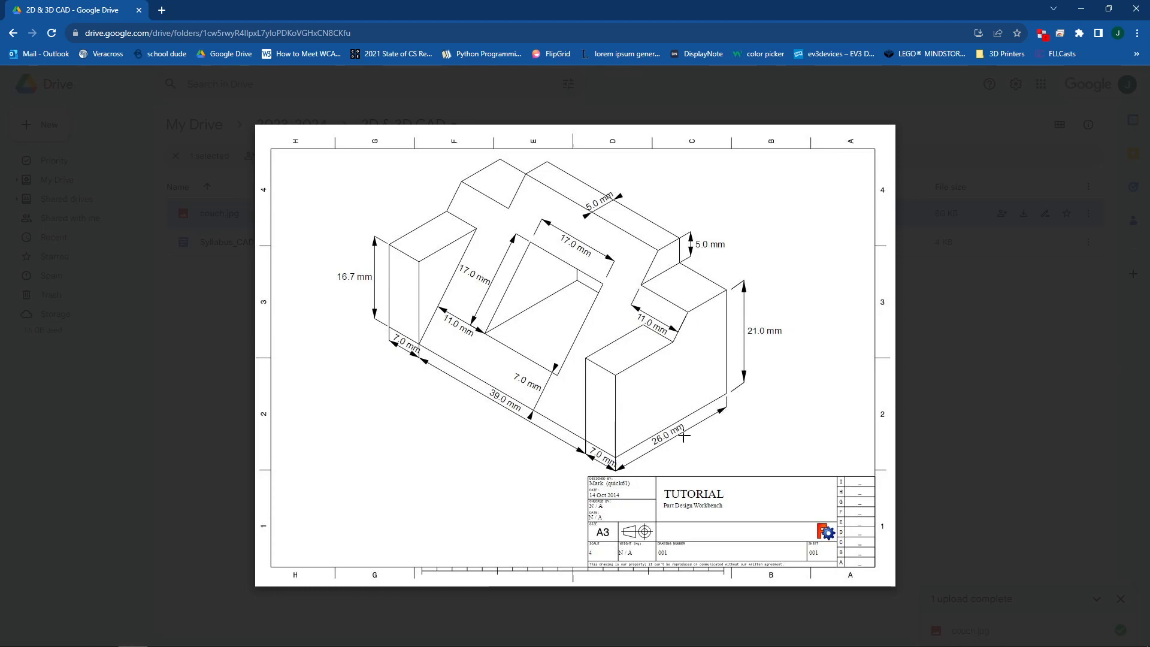
pyautogui.hotkey('alt', 'Tab')
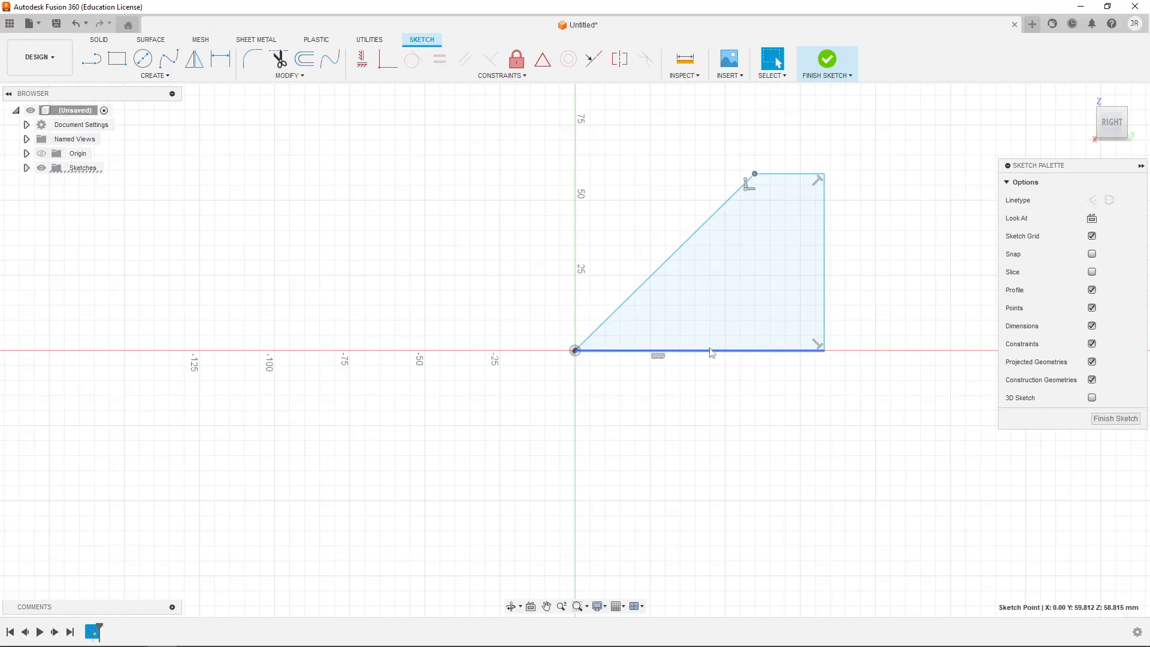
pyautogui.moveTo(824, 350); pyautogui.dragTo(776, 353)
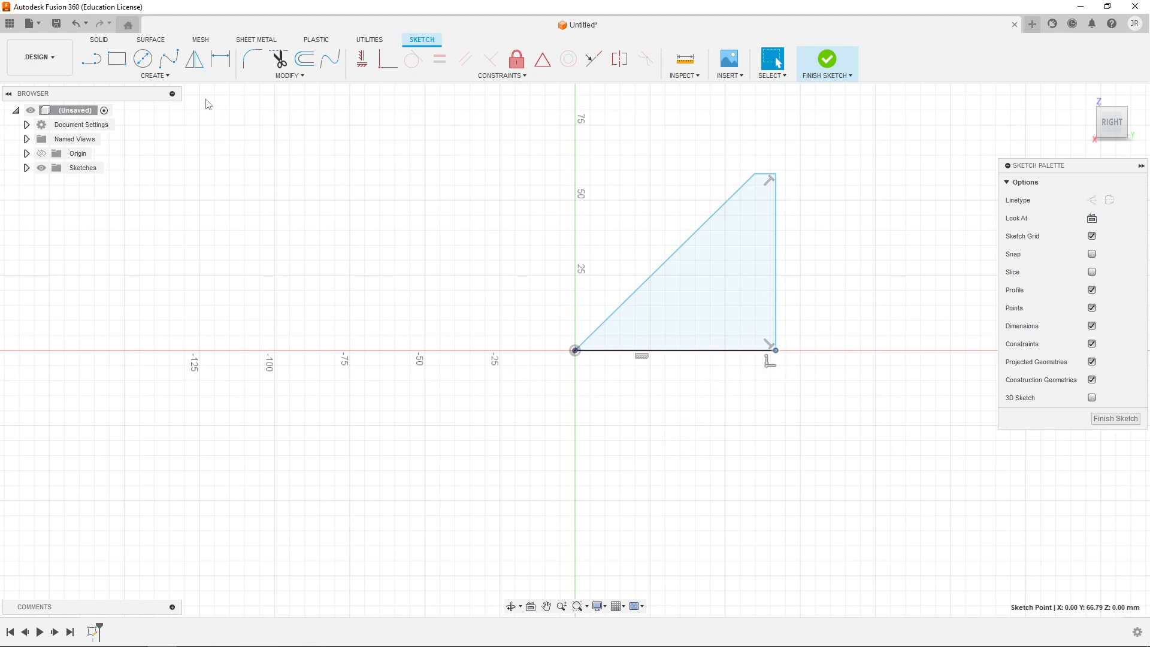
# - Dimension the profile's horizontal base line and set its length to 26 mm
pyautogui.click(166, 77)
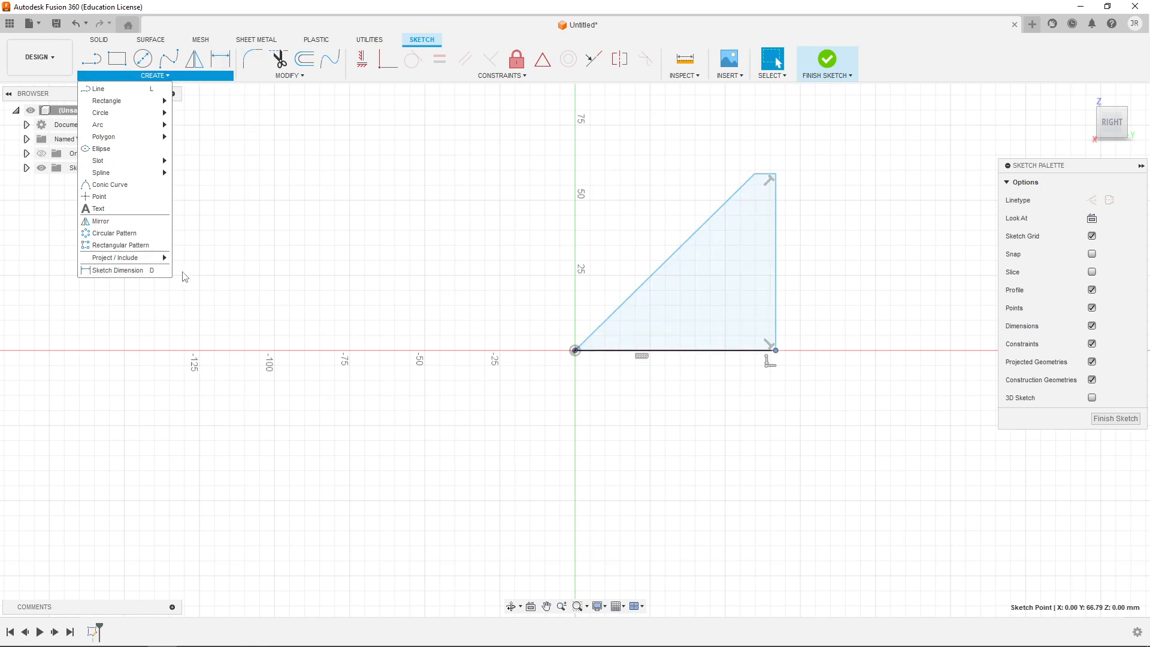
pyautogui.click(132, 270)
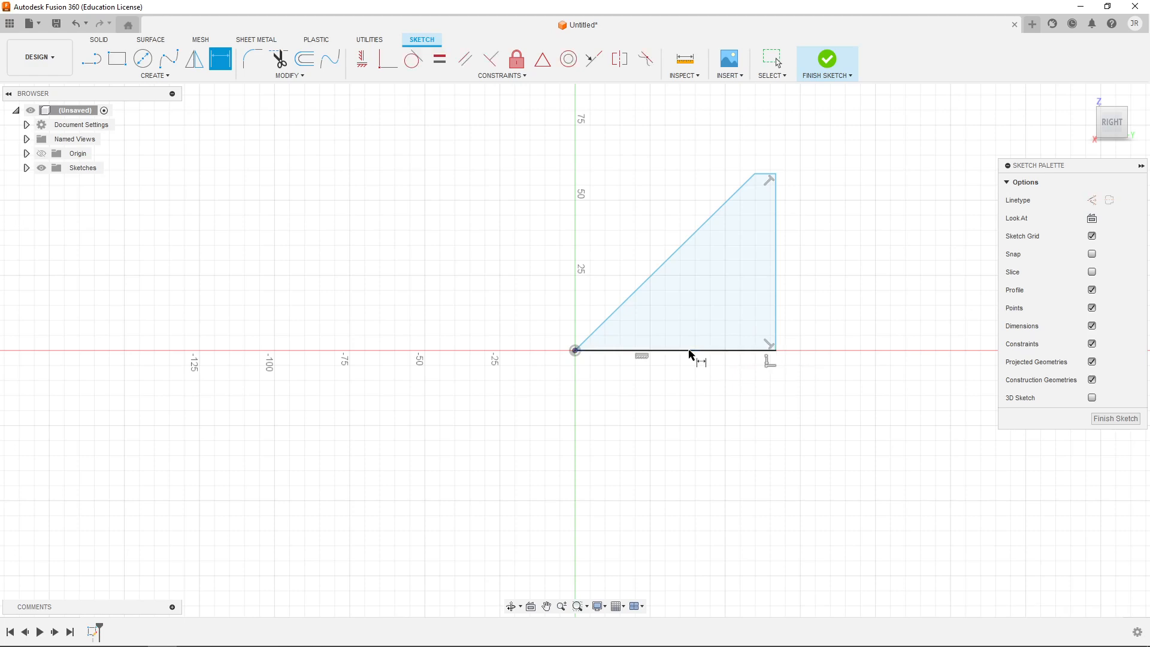
pyautogui.click(758, 350)
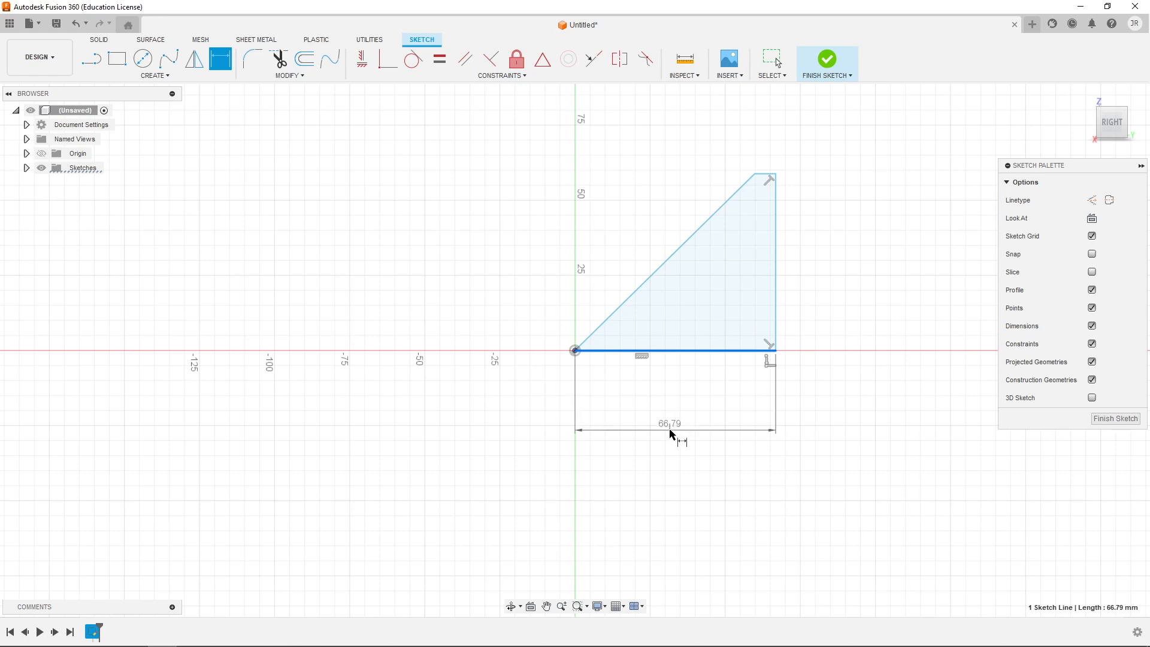
pyautogui.click(683, 398)
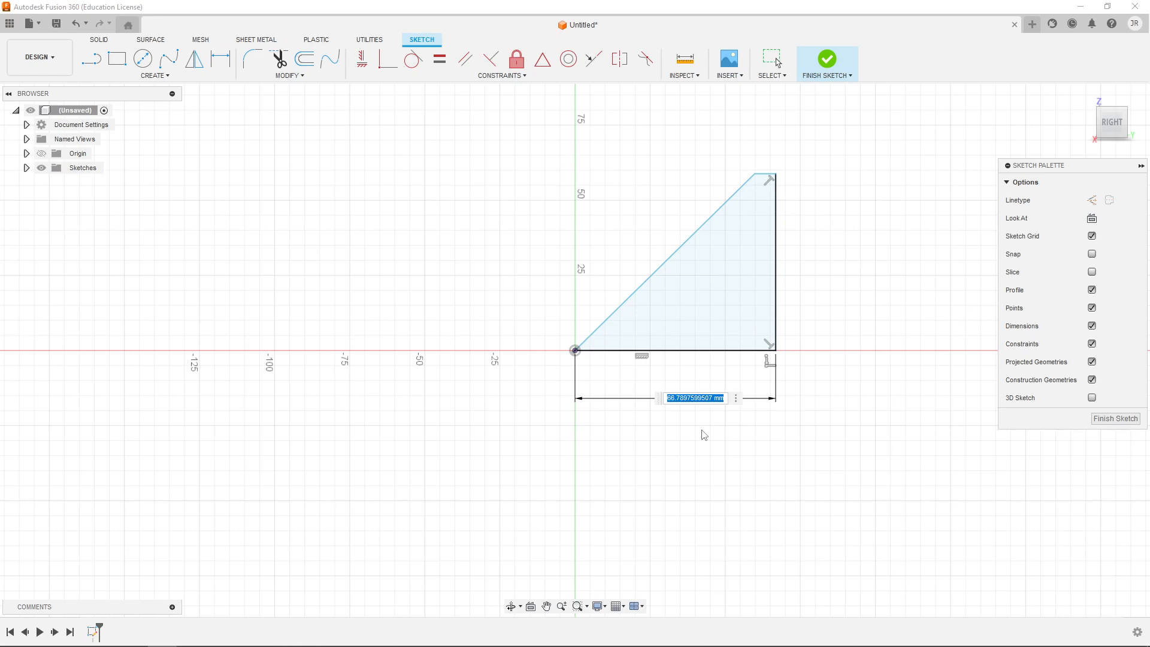
pyautogui.write('26')
pyautogui.press('Return')
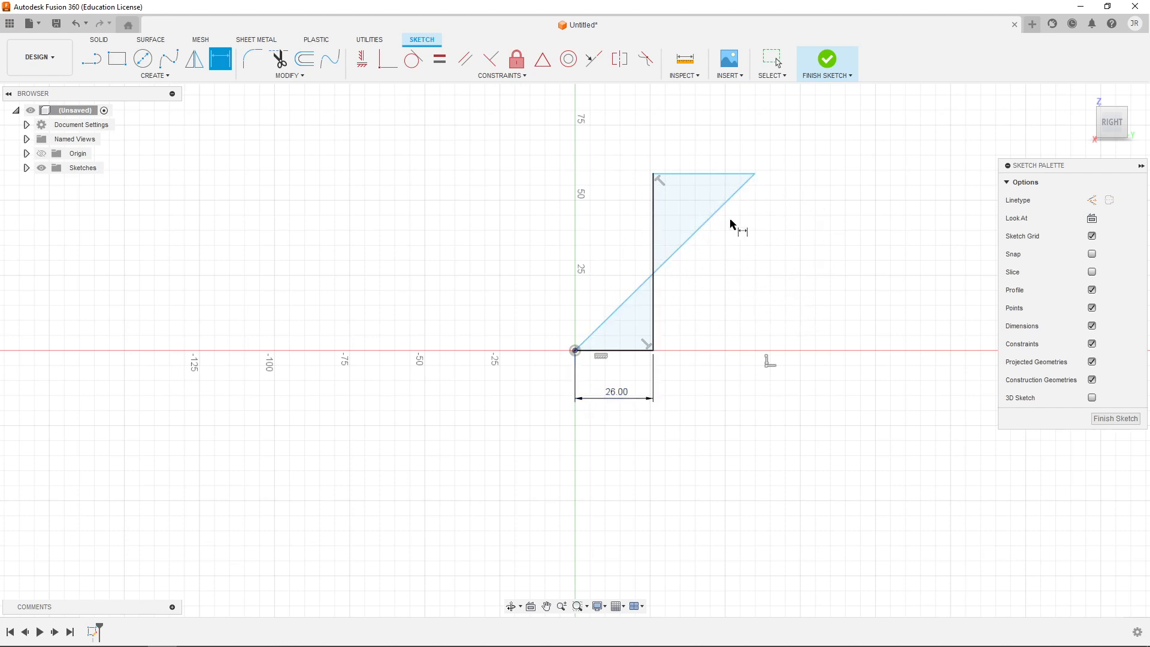
# - Move the profile's free upper corner inward and down to about Y 16 mm, Z 17 mm so the outline no longer crosses itself
pyautogui.click(755, 175)
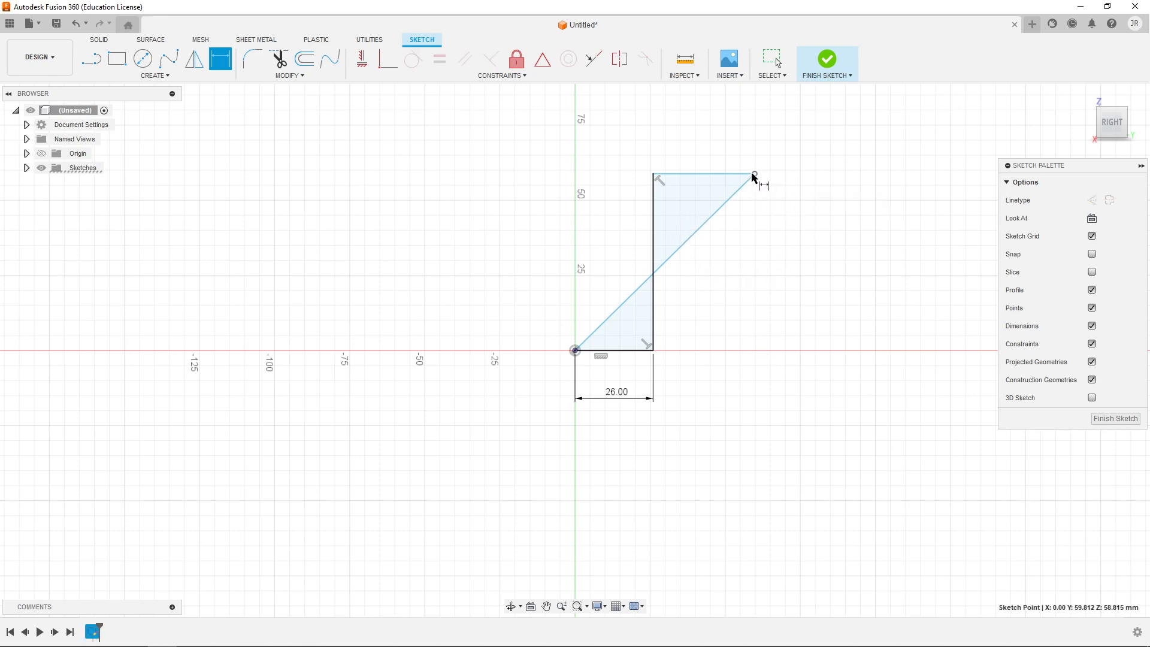
pyautogui.press('Escape')
pyautogui.moveTo(755, 178)
pyautogui.mouseDown()
pyautogui.moveTo(635, 270)
pyautogui.moveTo(623, 299)
pyautogui.mouseUp()
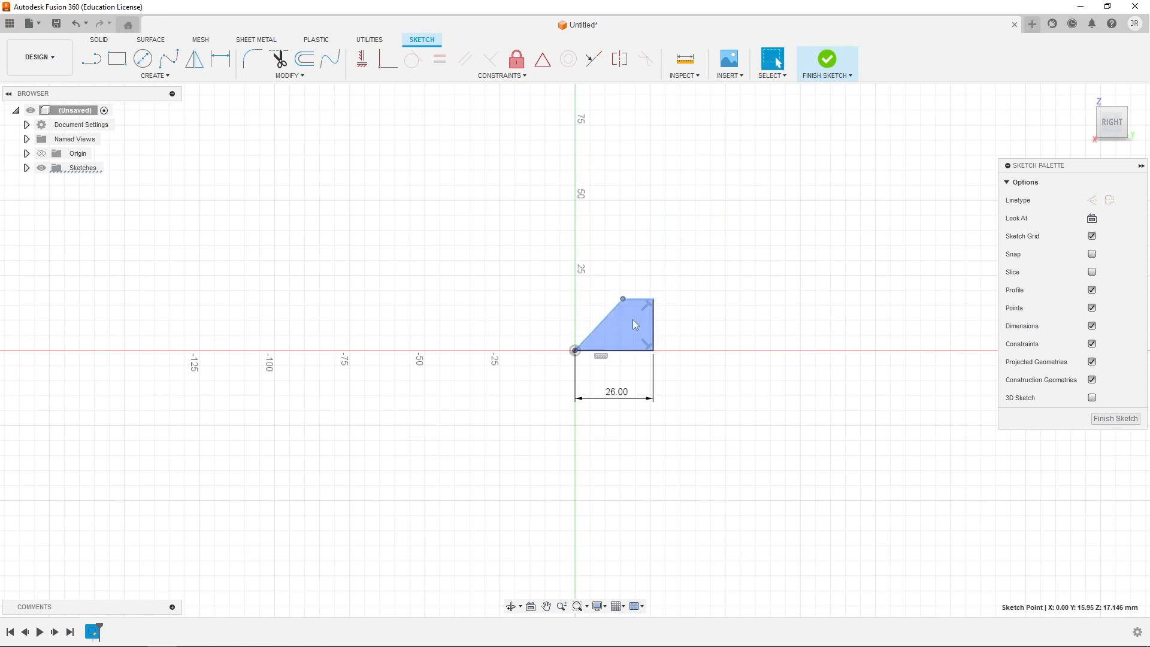
pyautogui.scroll(3, 627, 331)
pyautogui.scroll(5, 629, 329)
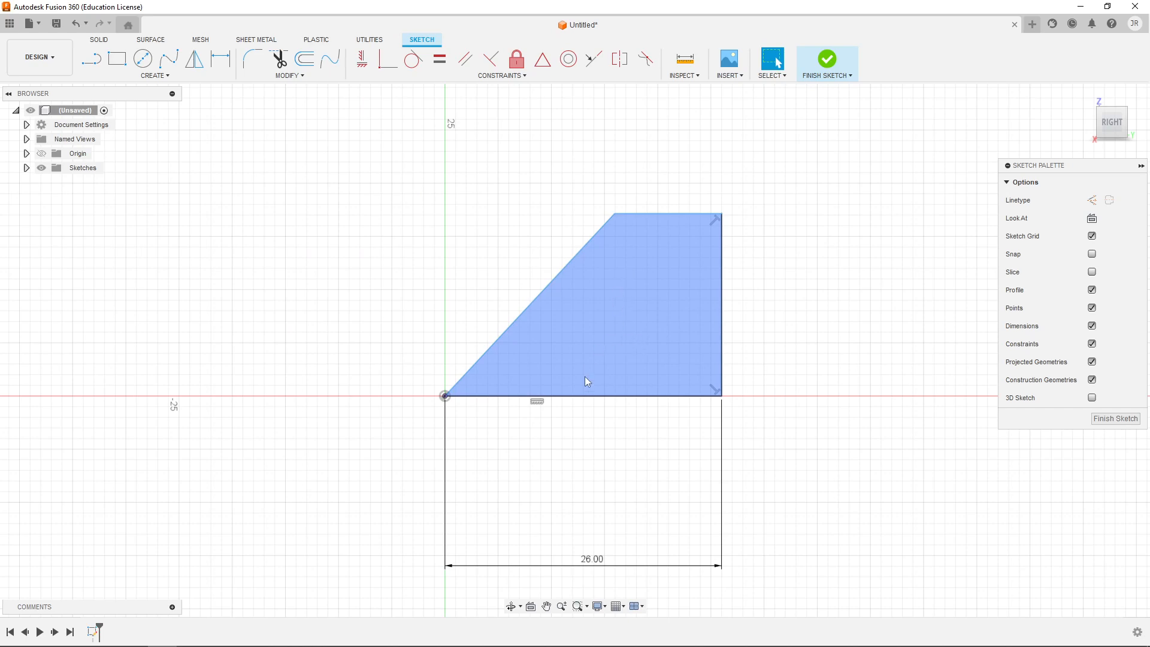
# - Check the couch drawing in the browser, return to the sketch, and dimension the profile's vertical side at 26 mm
pyautogui.hotkey('alt', 'Tab')
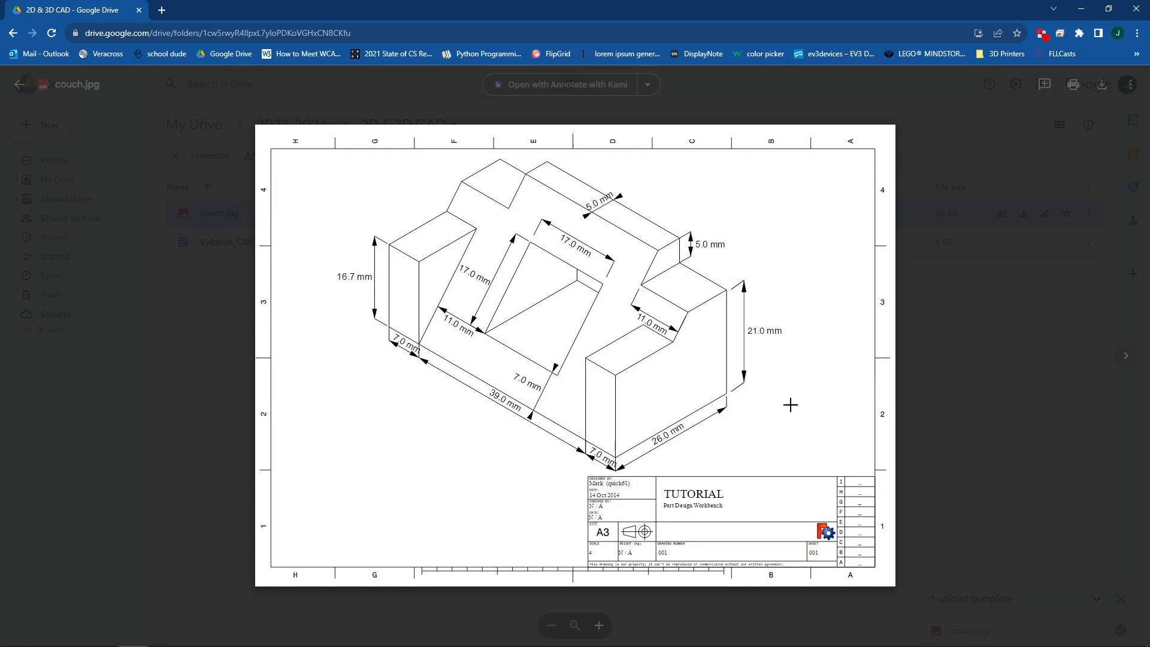
pyautogui.hotkey('alt', 'Tab')
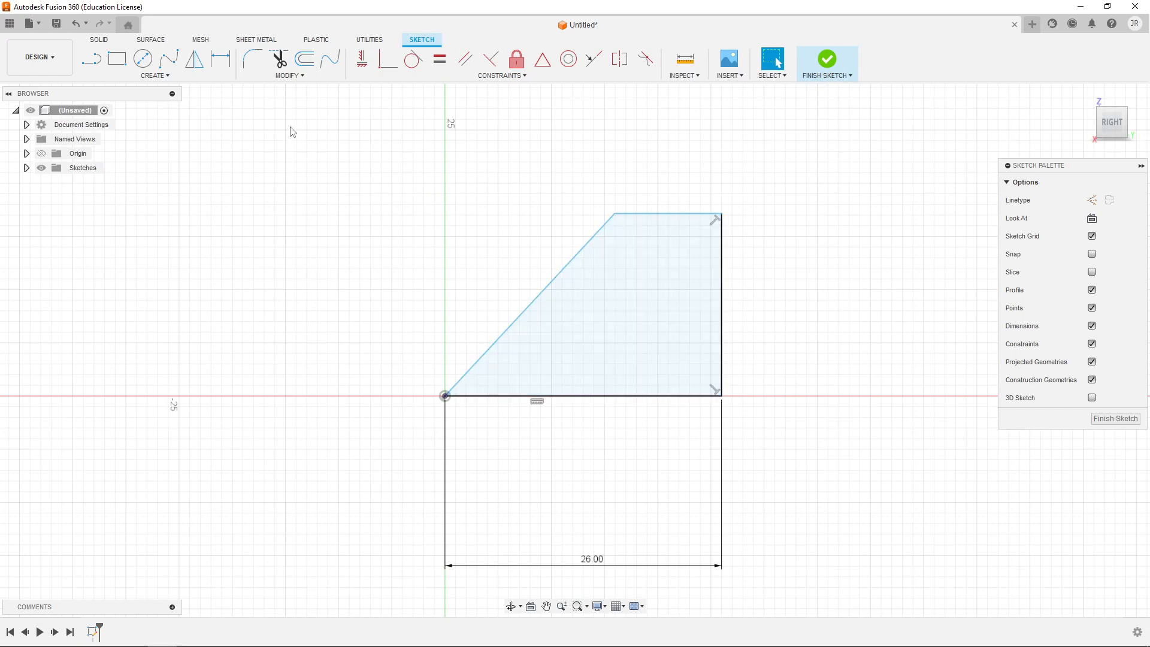
pyautogui.click(220, 67)
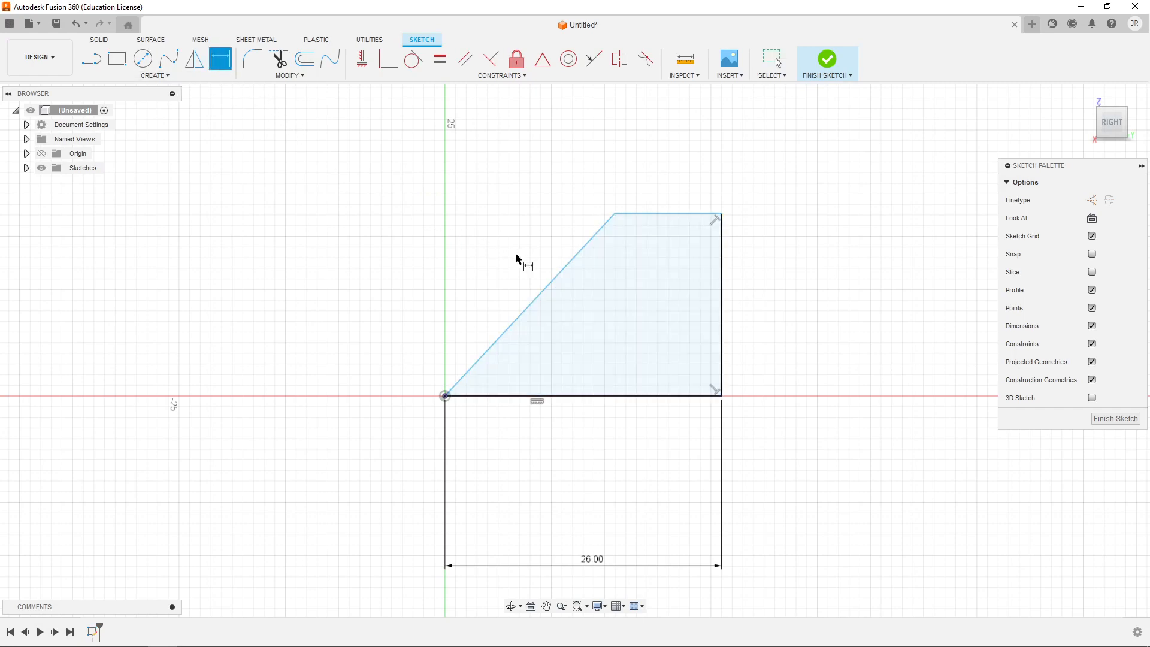
pyautogui.click(725, 314)
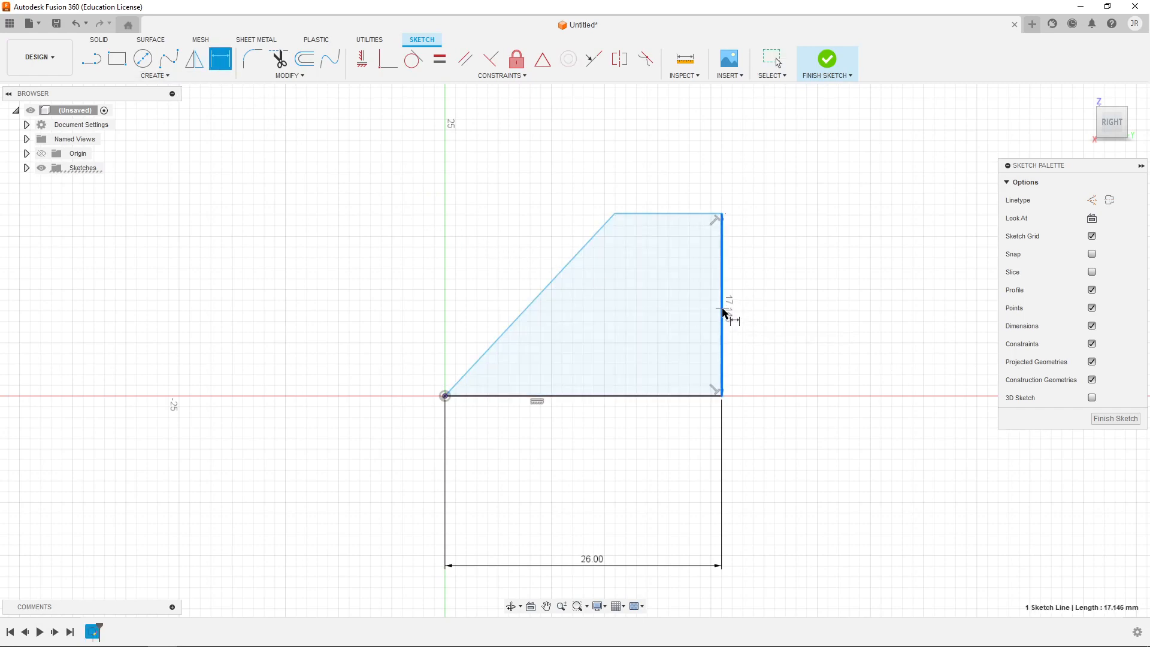
pyautogui.click(794, 310)
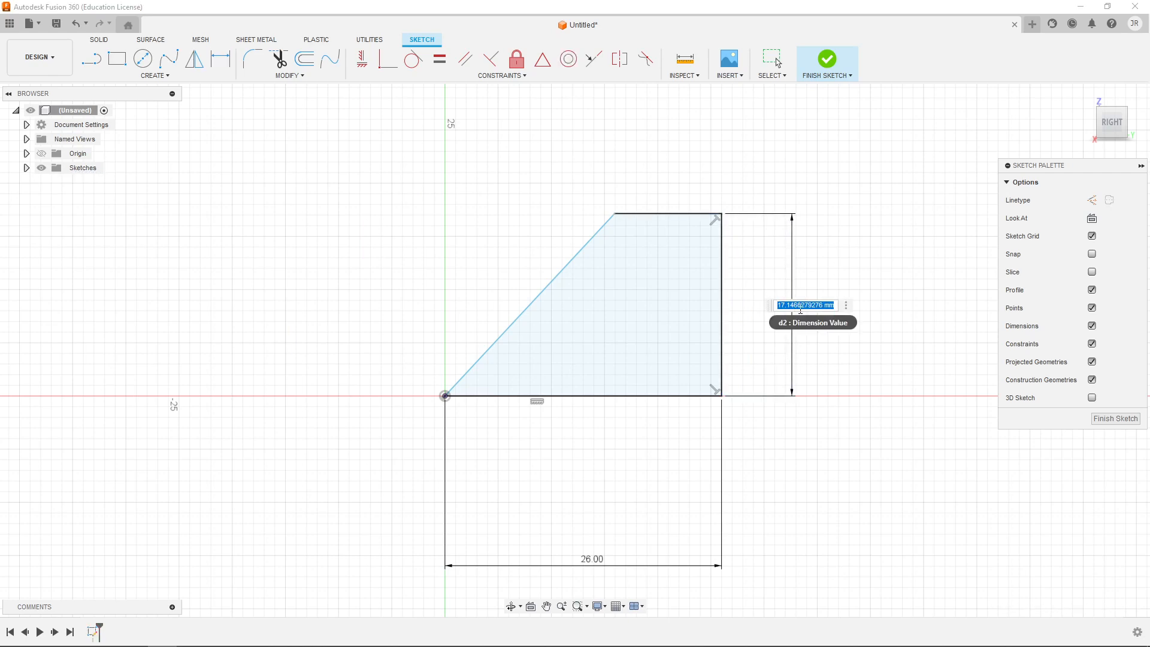
pyautogui.write('26')
pyautogui.press('Return')
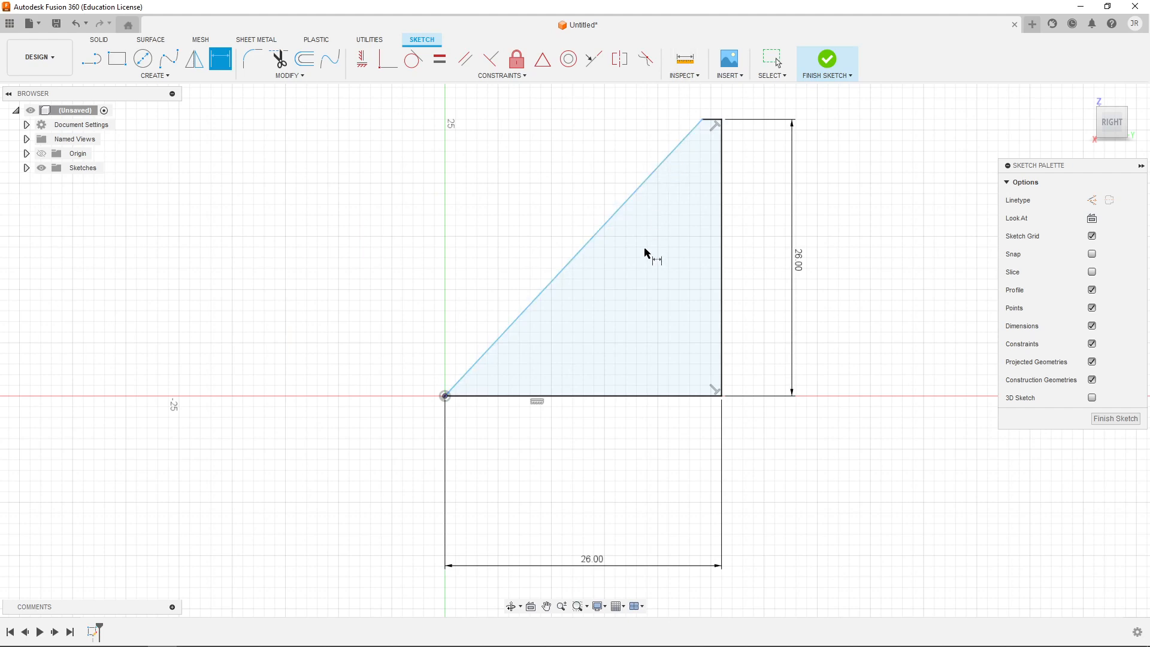
pyautogui.press('Escape')
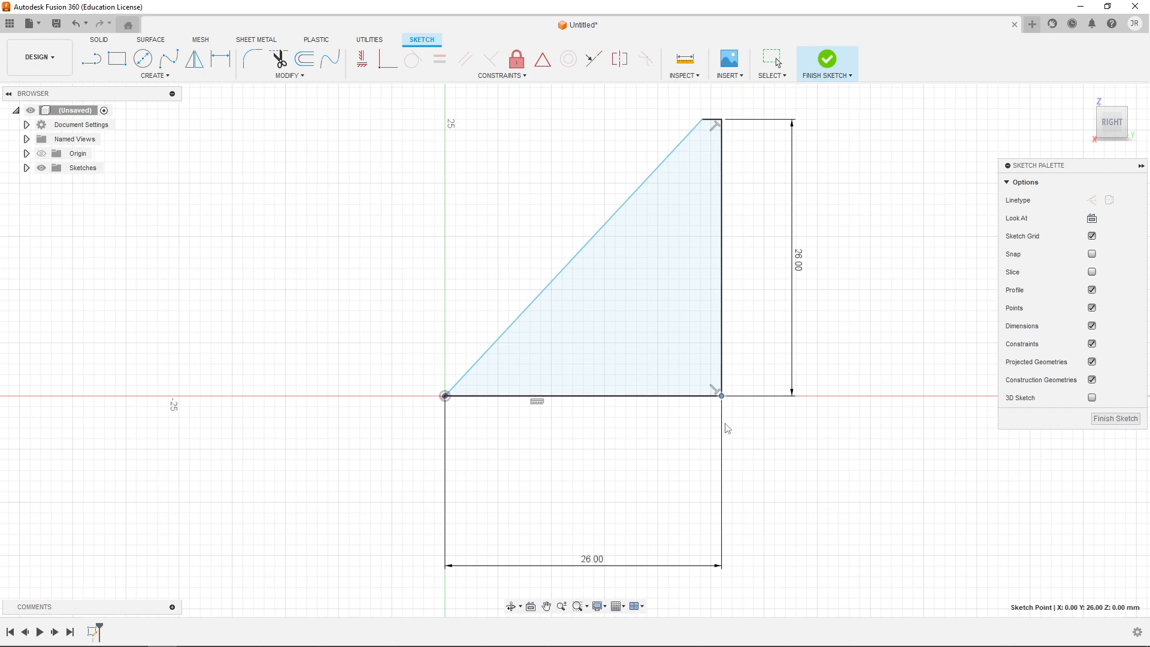
pyautogui.press('Escape')
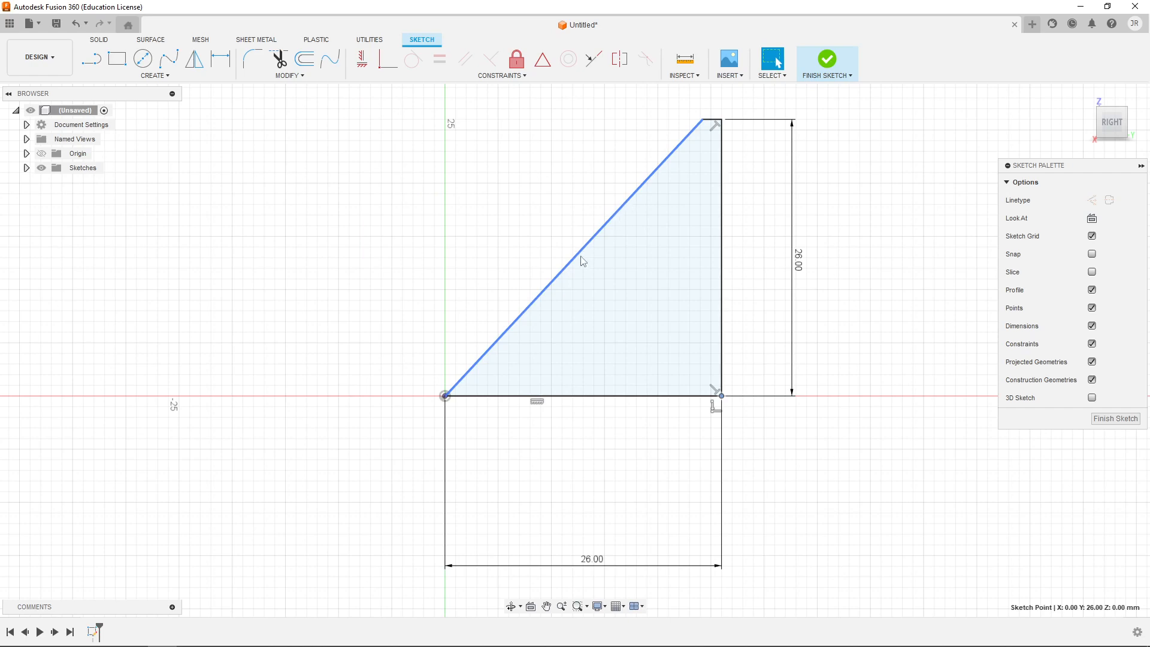
# - Consult the couch drawing again and, back in the sketch, dimension the profile's short top edge at 5 mm
pyautogui.hotkey('alt', 'Tab')
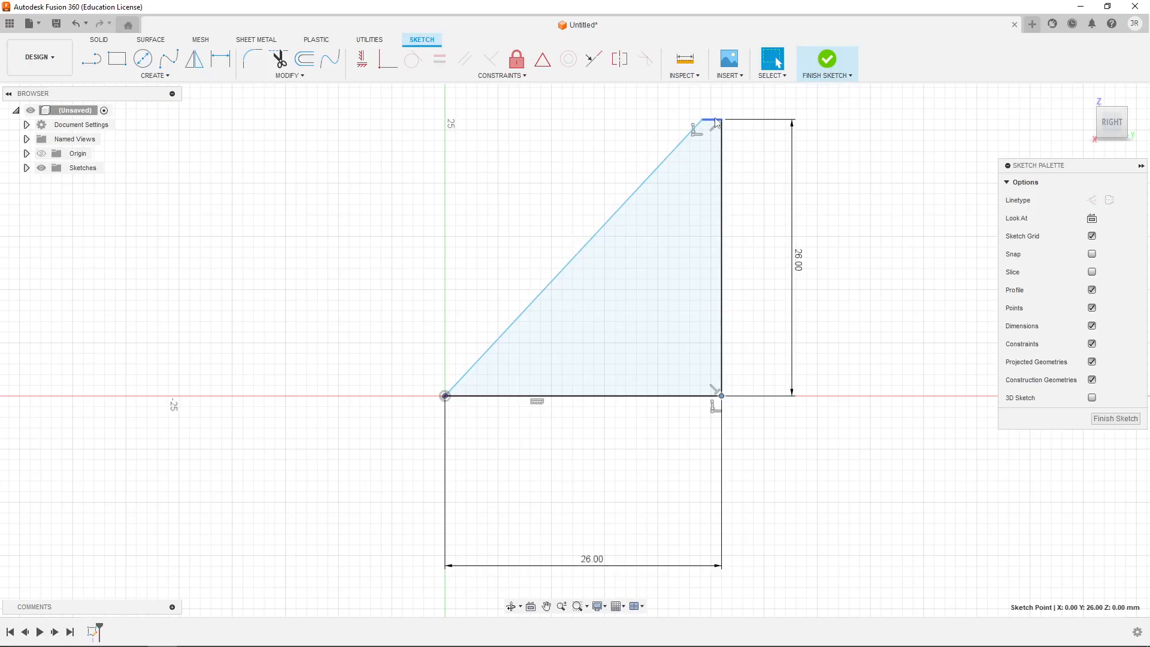
pyautogui.hotkey('alt', 'Tab')
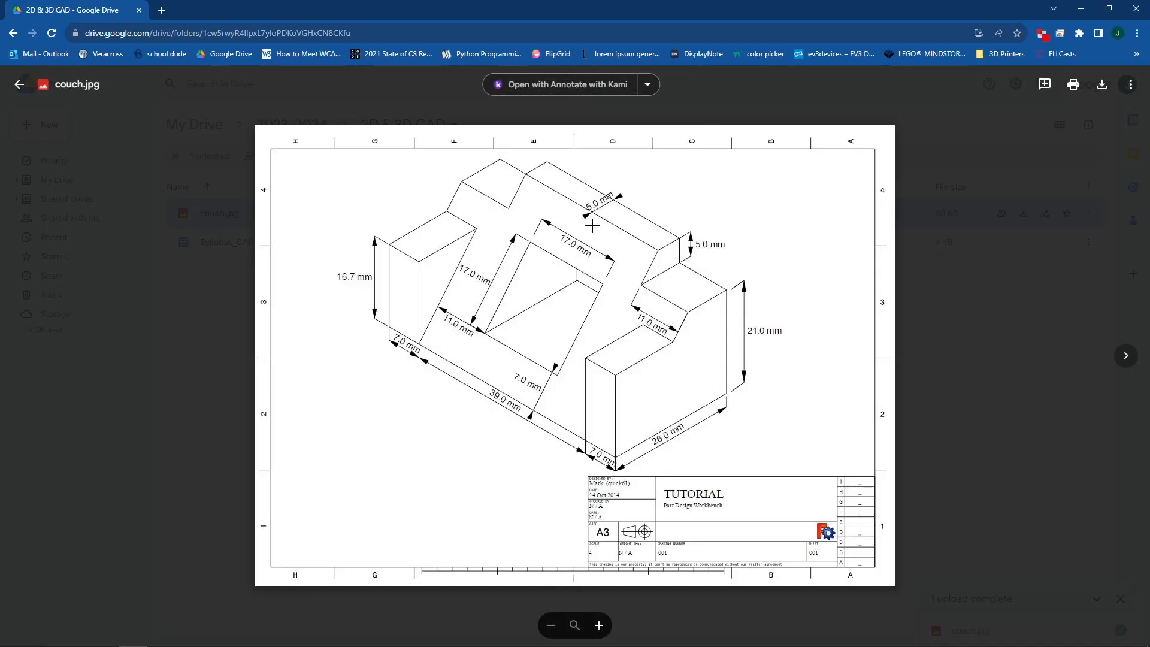
pyautogui.hotkey('alt', 'Tab')
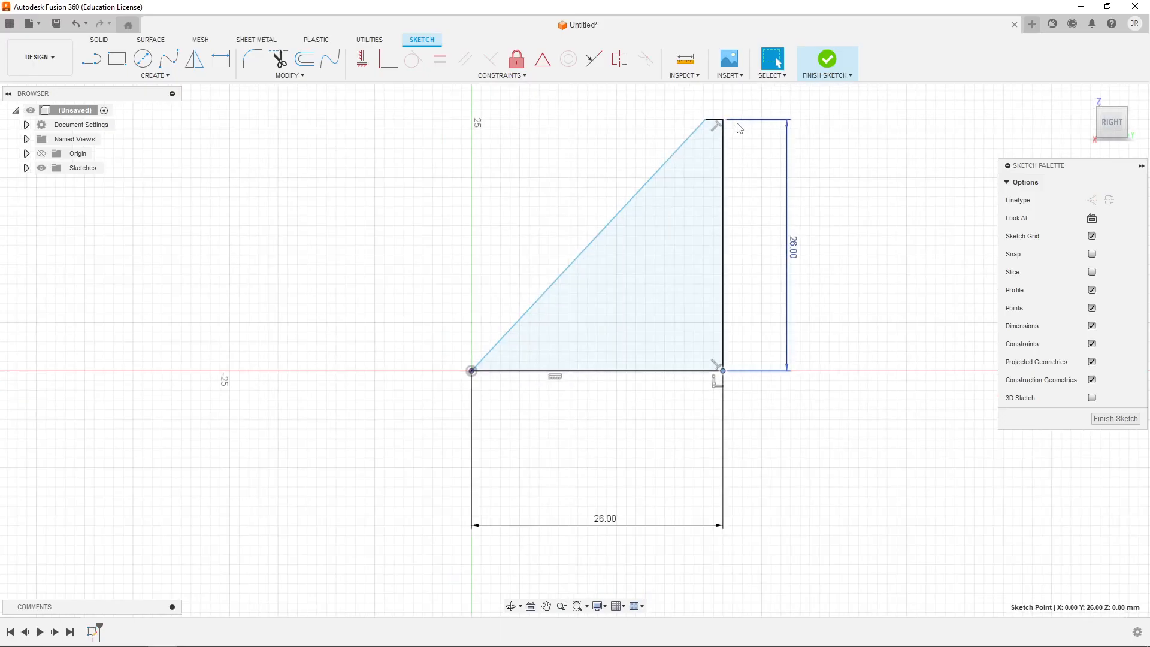
pyautogui.moveTo(728, 173)
pyautogui.mouseDown(button='middle')
pyautogui.moveTo(672, 235)
pyautogui.moveTo(650, 242)
pyautogui.mouseUp(button='middle')
pyautogui.scroll(-3, 627, 235)
pyautogui.scroll(4, 627, 234)
pyautogui.scroll(6, 627, 235)
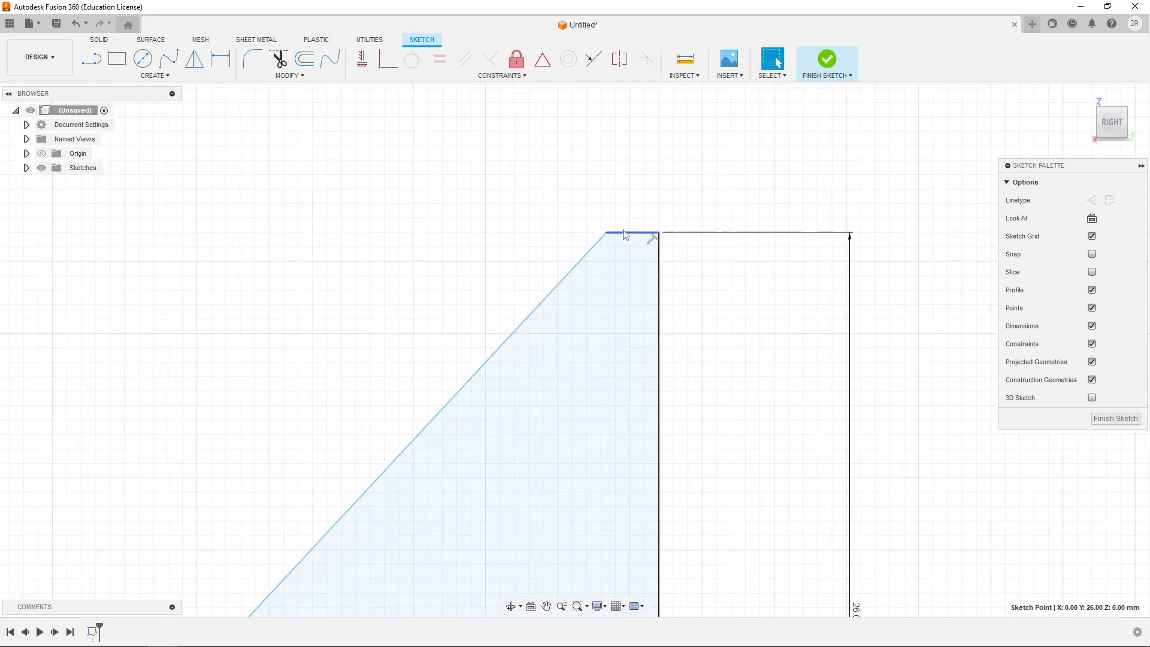
pyautogui.click(629, 235)
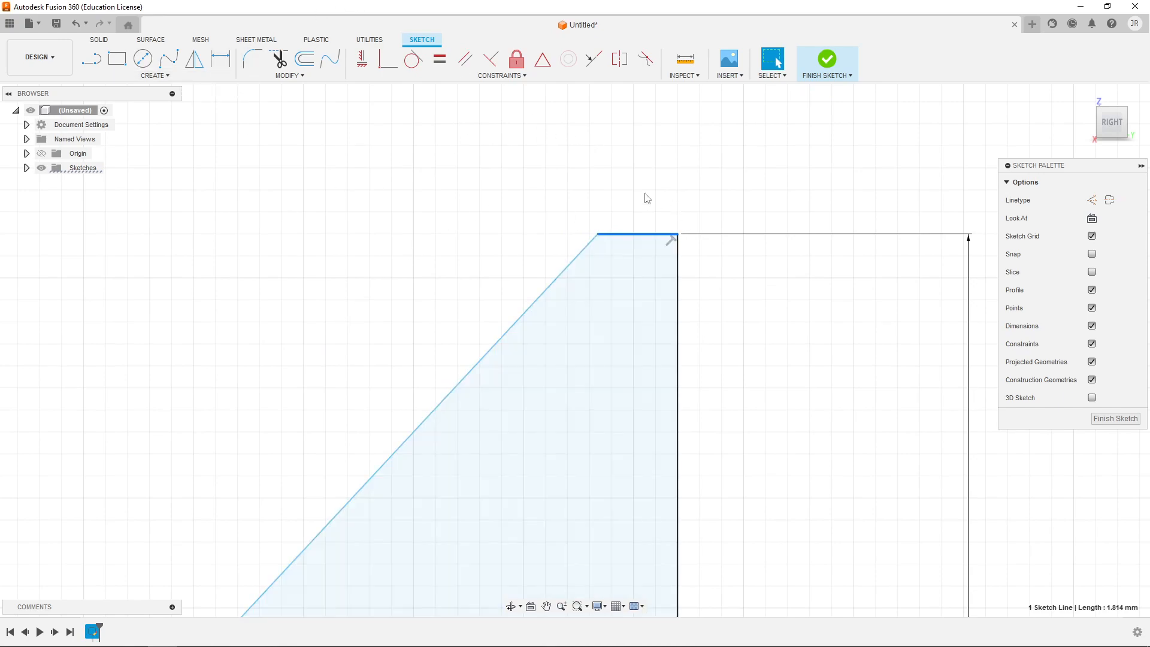
pyautogui.click(219, 59)
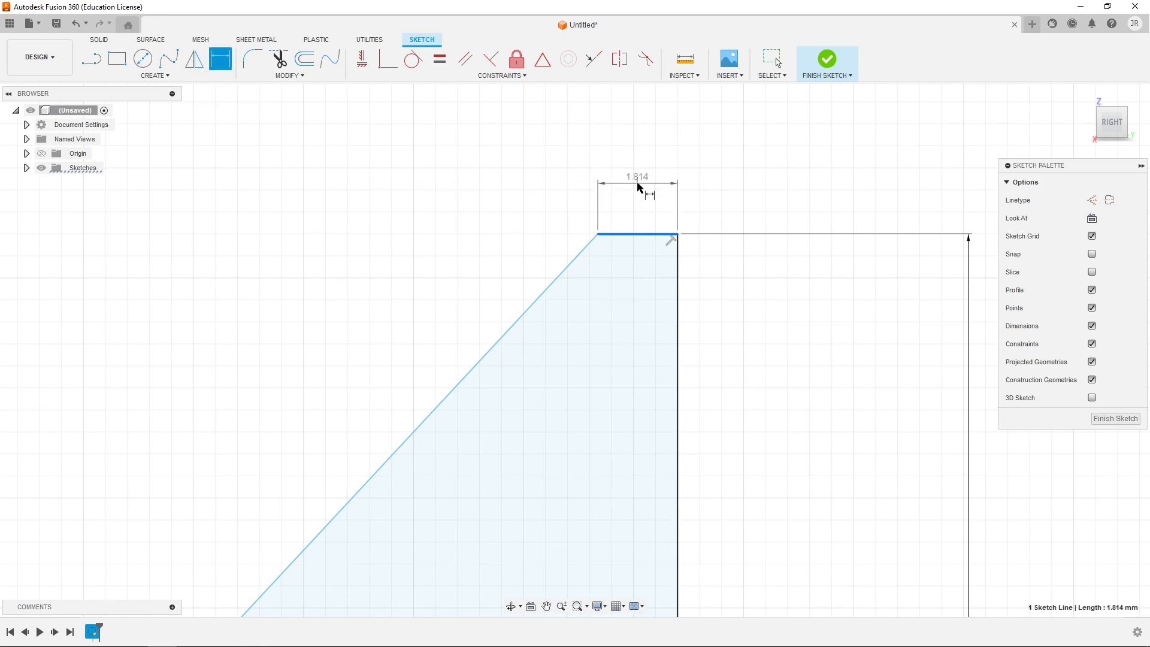
pyautogui.click(636, 186)
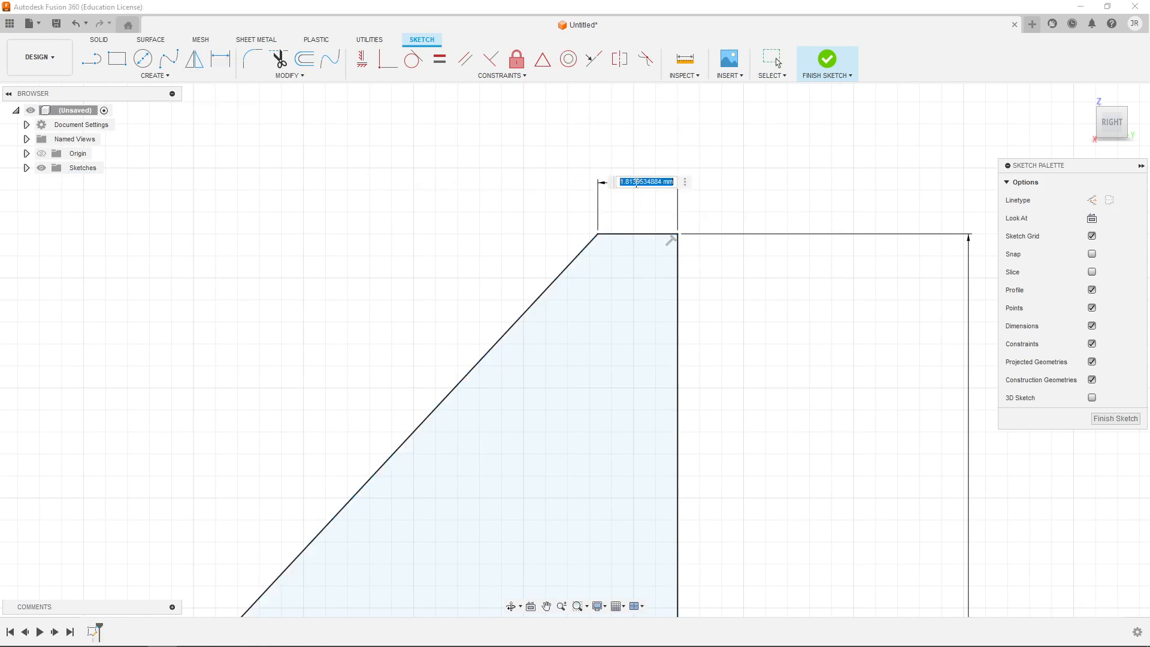
pyautogui.write('5')
pyautogui.press('Return')
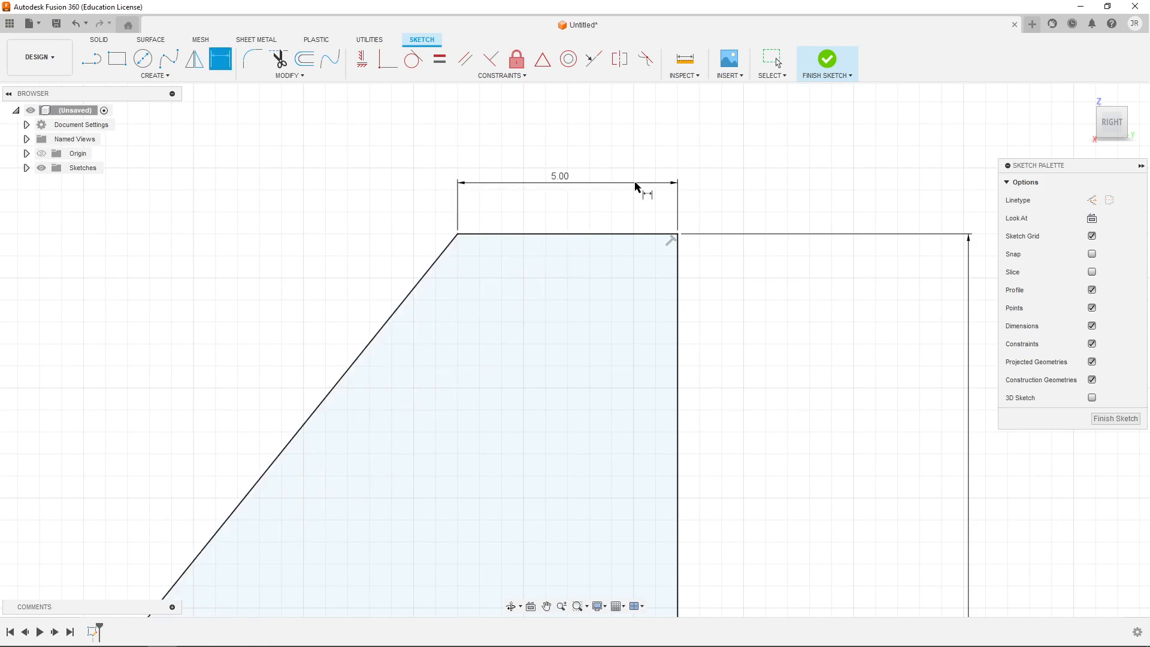
# - Try to add a length dimension to the profile's slanted edge, declining the driven dimension
pyautogui.scroll(-2, 712, 300)
pyautogui.moveTo(724, 341); pyautogui.dragTo(828, 177, button='middle')
pyautogui.scroll(-3, 778, 287)
pyautogui.scroll(-2, 719, 395)
pyautogui.moveTo(719, 395); pyautogui.dragTo(641, 313, button='middle')
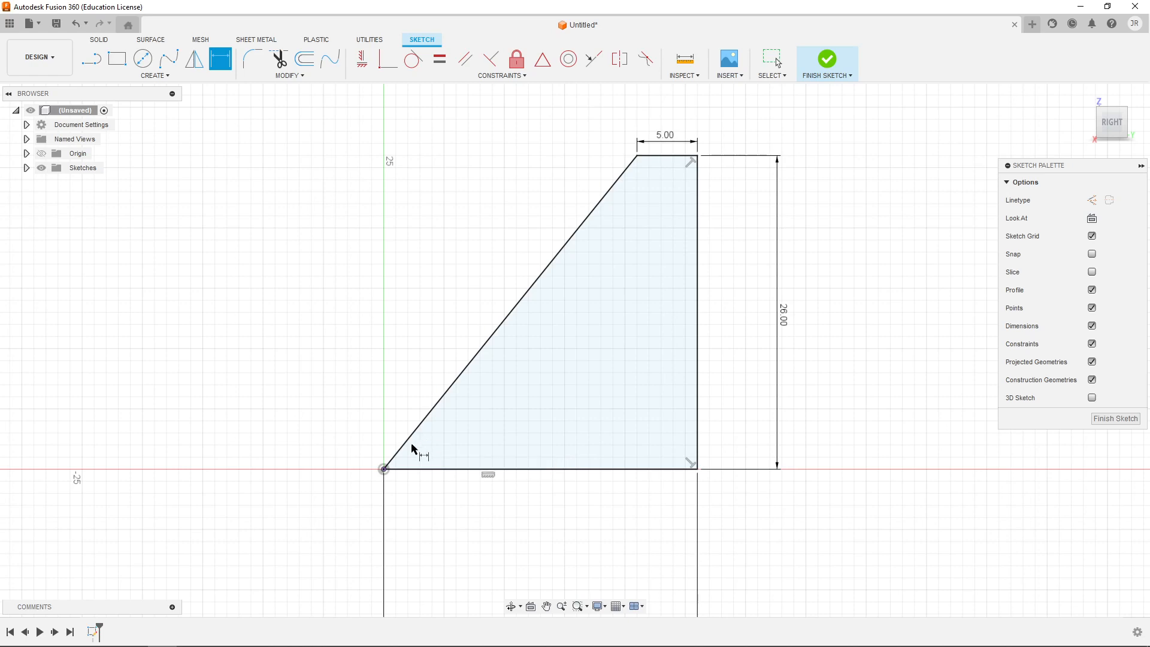
pyautogui.click(492, 336)
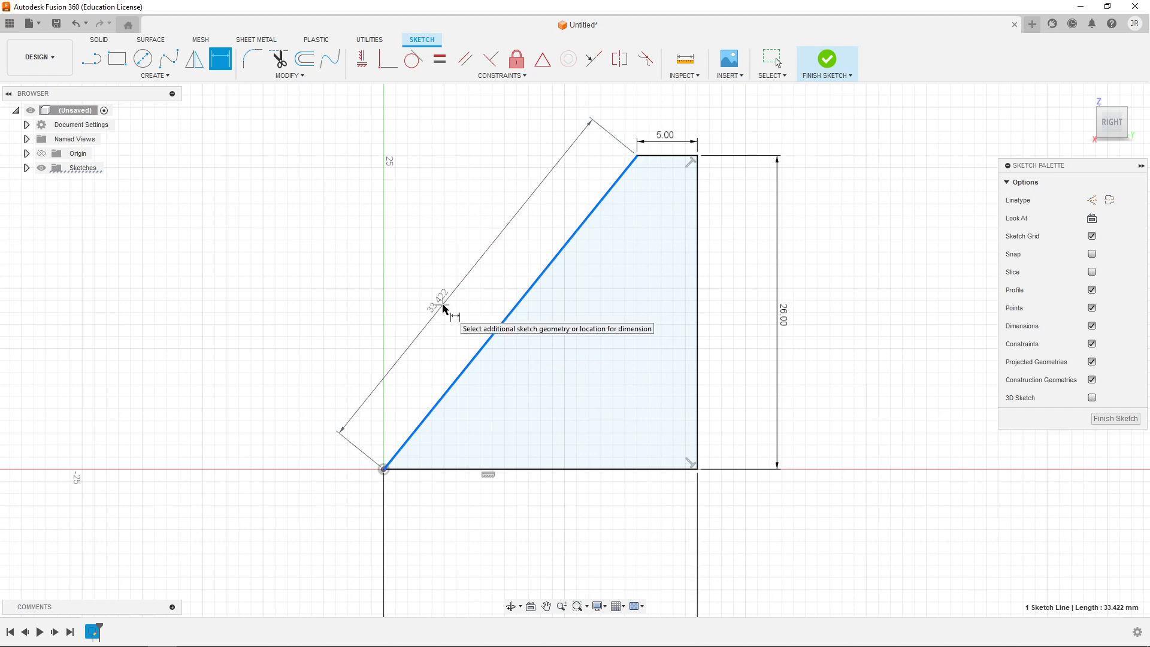
pyautogui.click(443, 307)
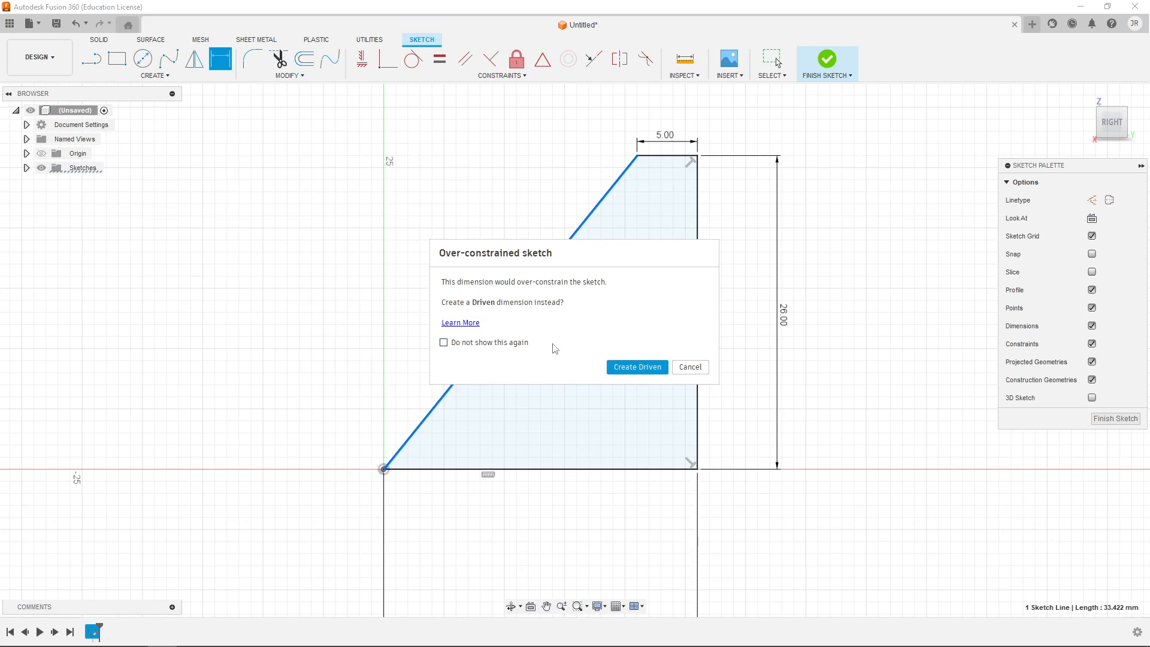
pyautogui.click(690, 367)
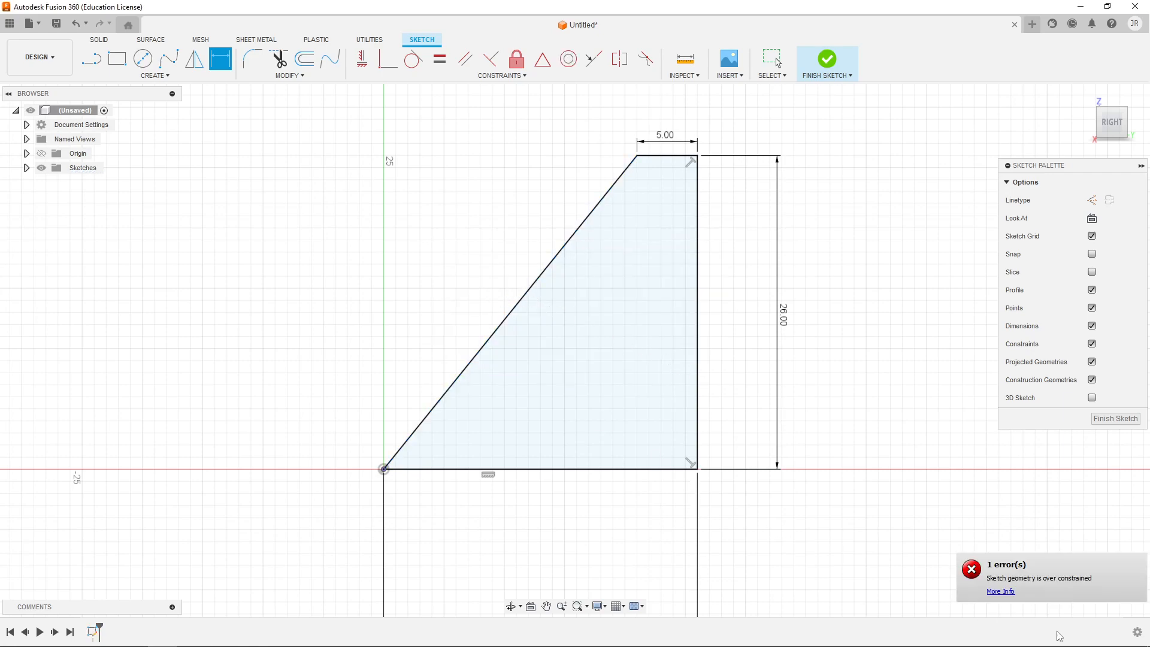